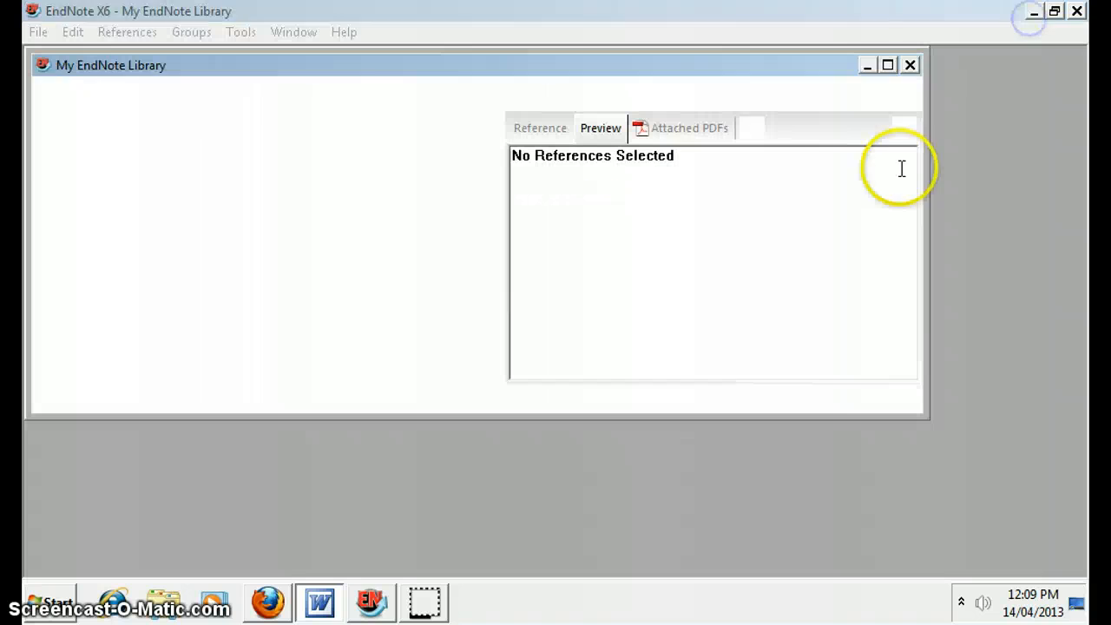
- Switch to Firefox and examine the title and uploader of the YouTube video "The history of technology in education"
{"action": "left_click", "coordinate": [1039, 15]}
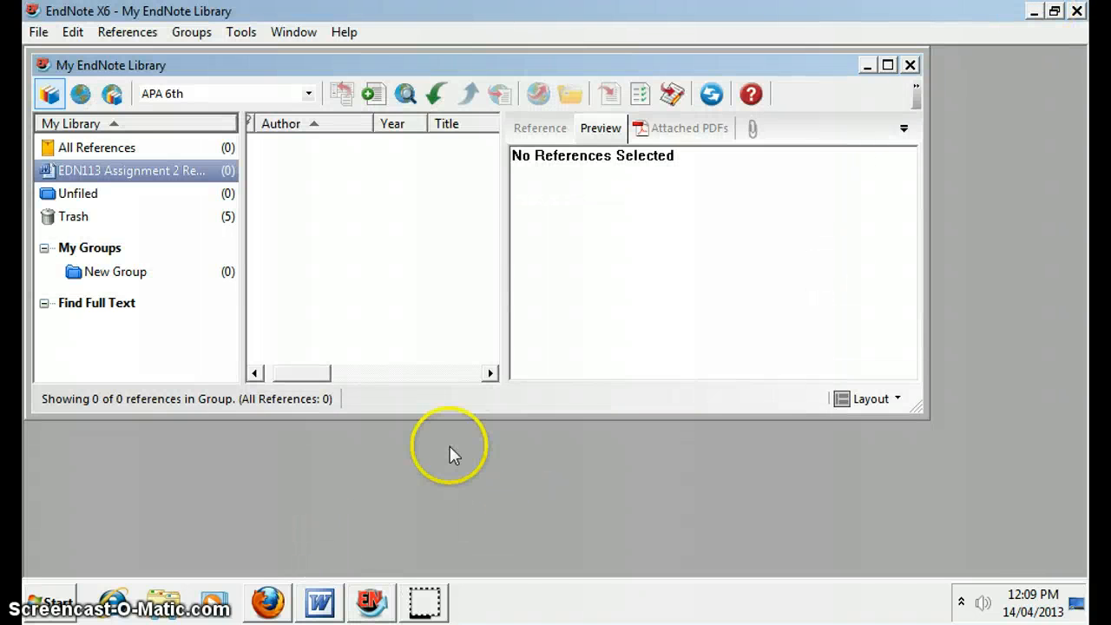
{"action": "left_click", "coordinate": [268, 604]}
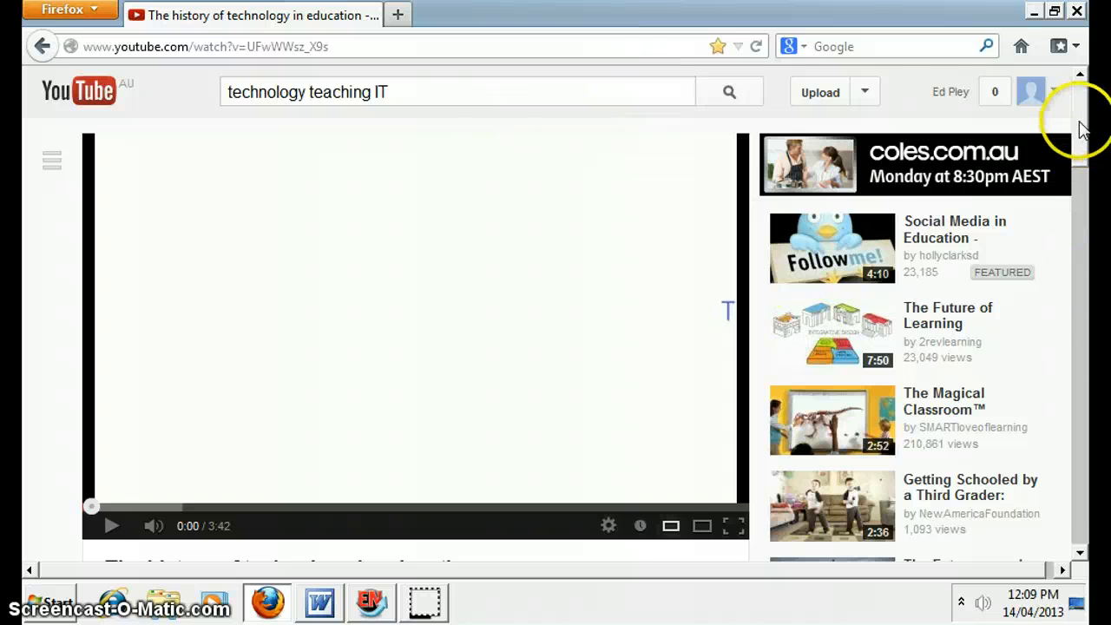
{"action": "mouse_move", "coordinate": [1080, 121]}
{"action": "left_mouse_down"}
{"action": "mouse_move", "coordinate": [1077, 150]}
{"action": "mouse_move", "coordinate": [1086, 105]}
{"action": "mouse_move", "coordinate": [1086, 141]}
{"action": "left_mouse_up"}
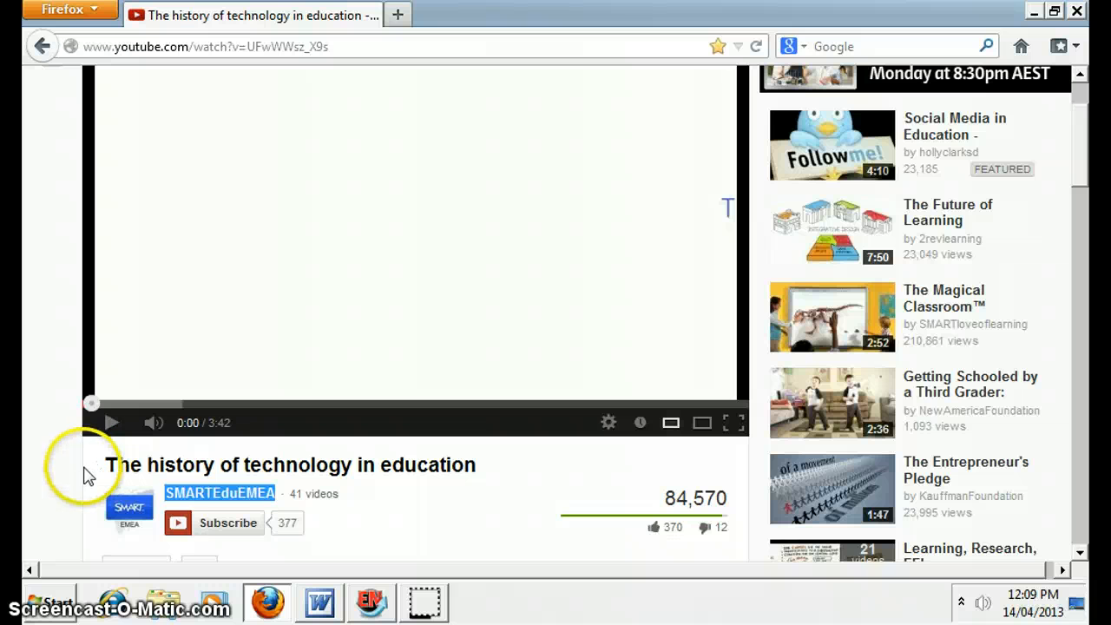
{"action": "left_click", "coordinate": [486, 467]}
{"action": "left_click_drag", "start_coordinate": [486, 467], "coordinate": [99, 466]}
{"action": "left_click", "coordinate": [126, 405]}
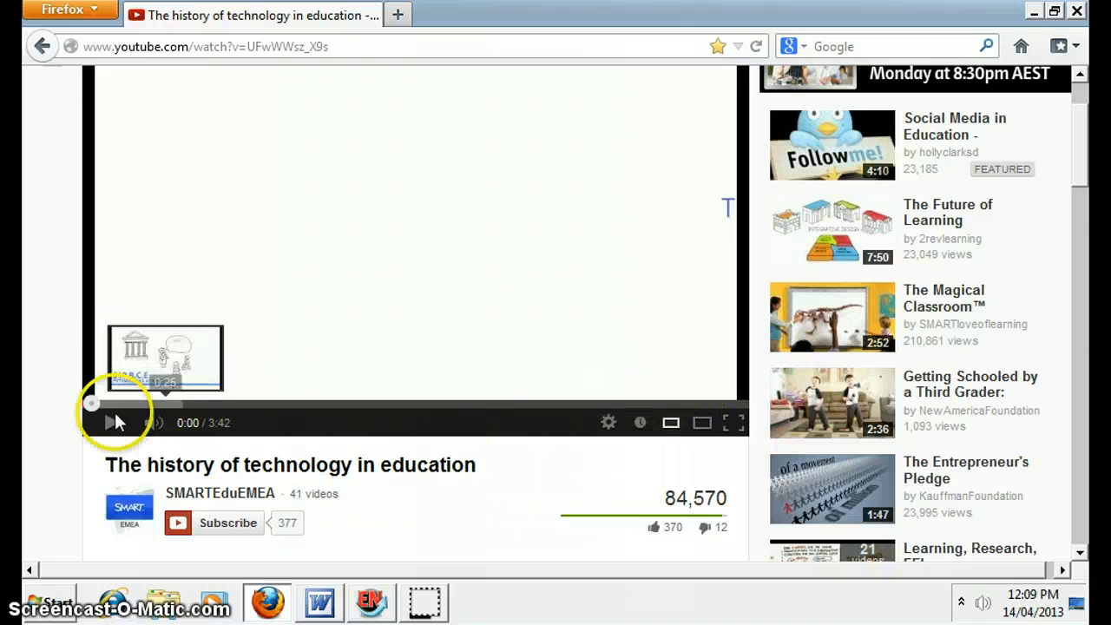
- Switch to EndNote and set the library's output style to APA 6th
{"action": "left_click", "coordinate": [1034, 12]}
{"action": "left_click", "coordinate": [35, 610]}
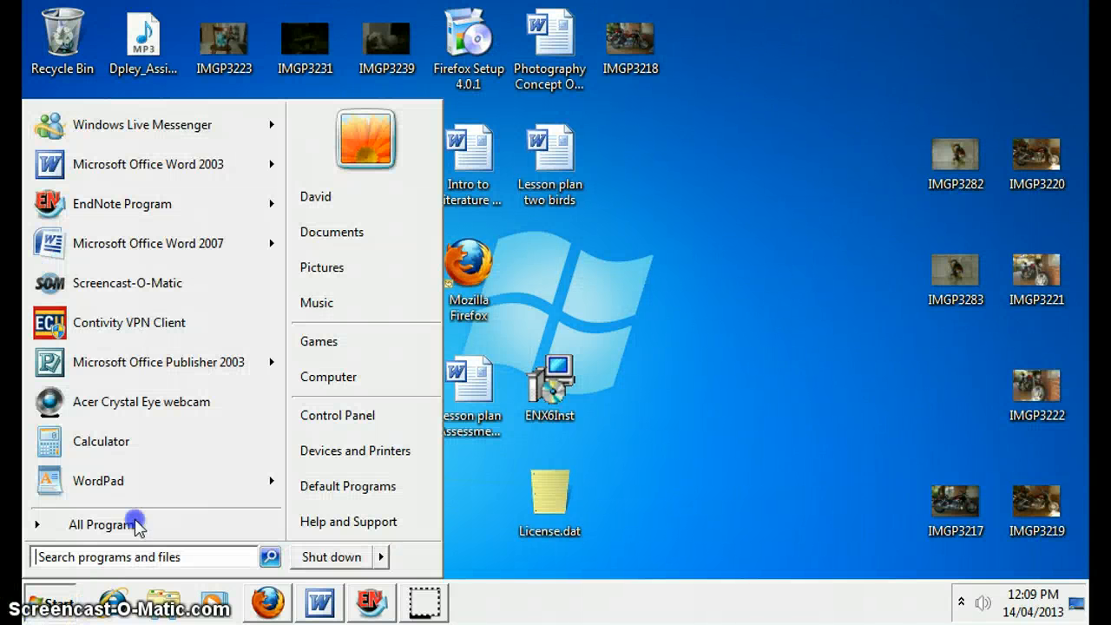
{"action": "left_click", "coordinate": [130, 205]}
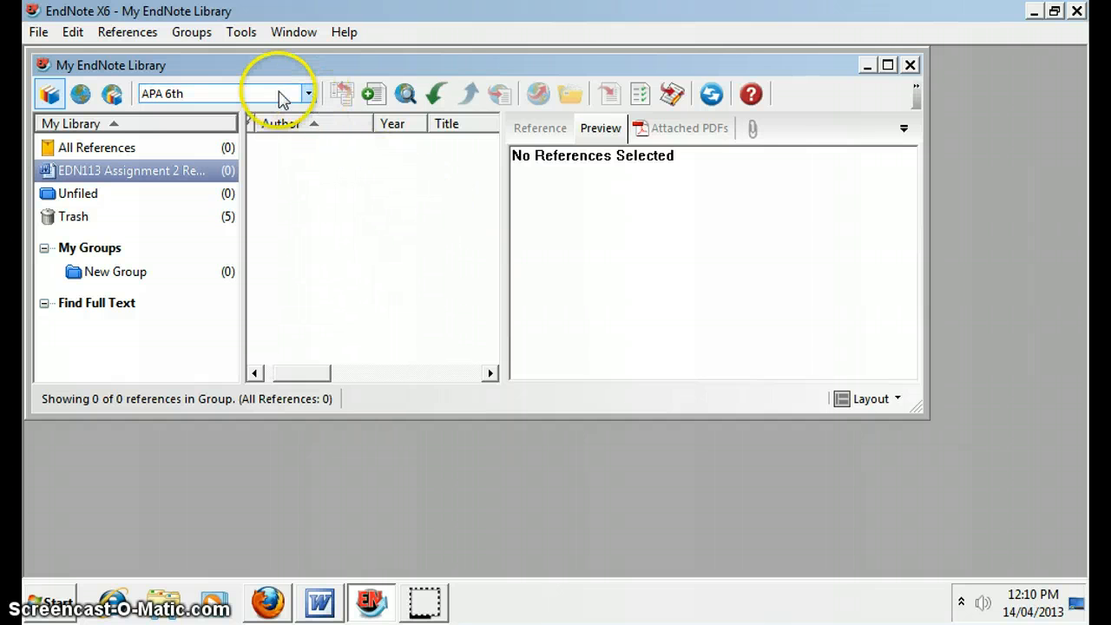
{"action": "left_click", "coordinate": [306, 93]}
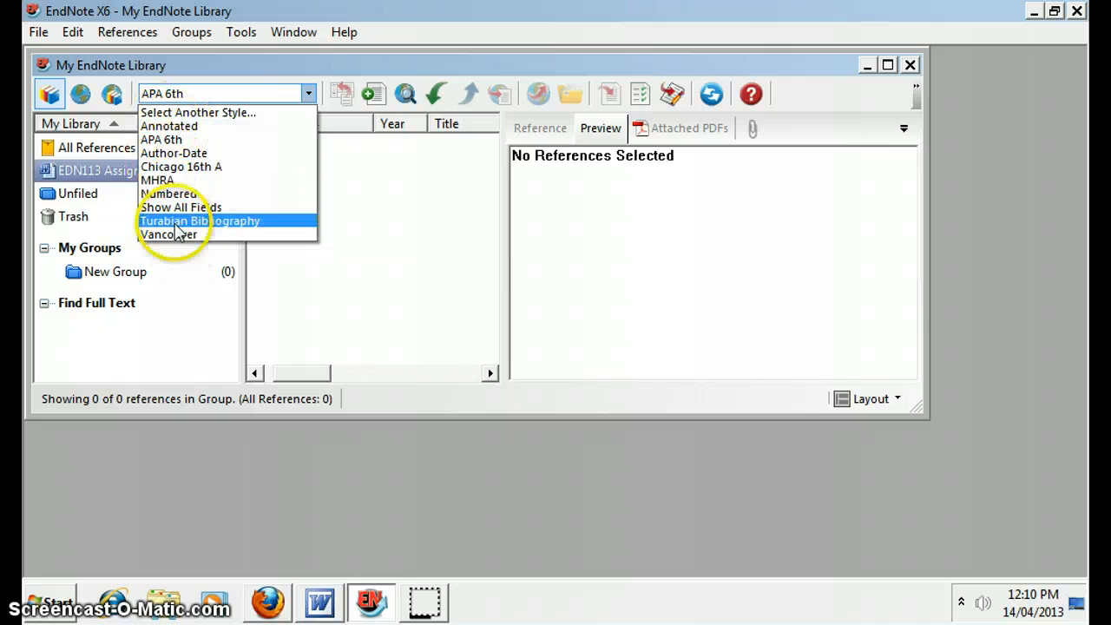
{"action": "left_click", "coordinate": [159, 140]}
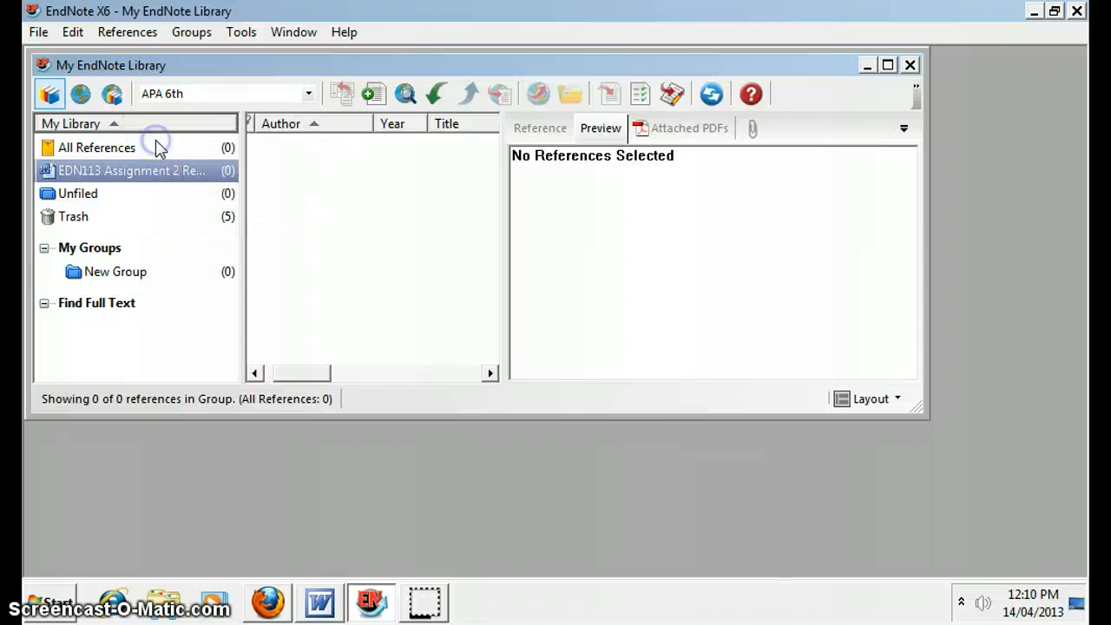
- Create a new reference in the library and set its reference type to Online Multimedia
{"action": "right_click", "coordinate": [336, 189]}
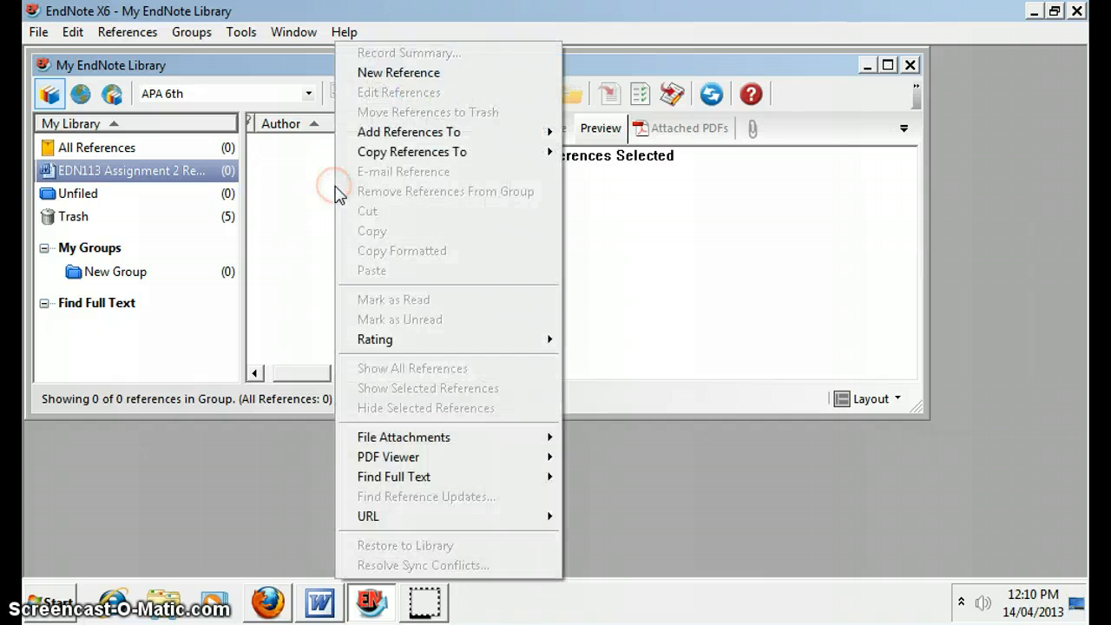
{"action": "left_click", "coordinate": [396, 74]}
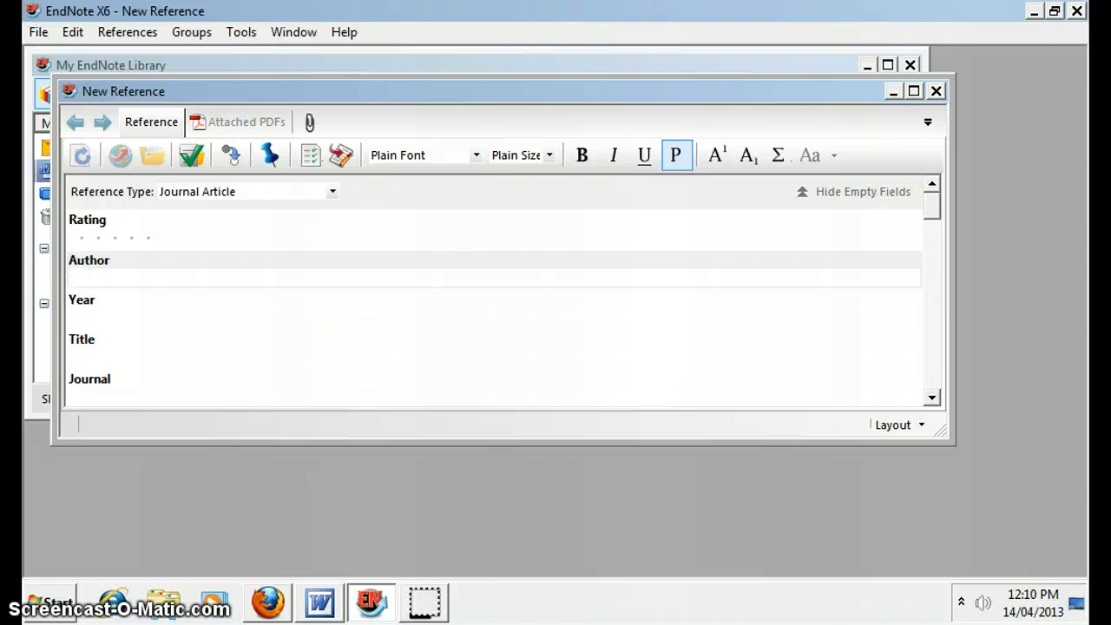
{"action": "left_click", "coordinate": [333, 193]}
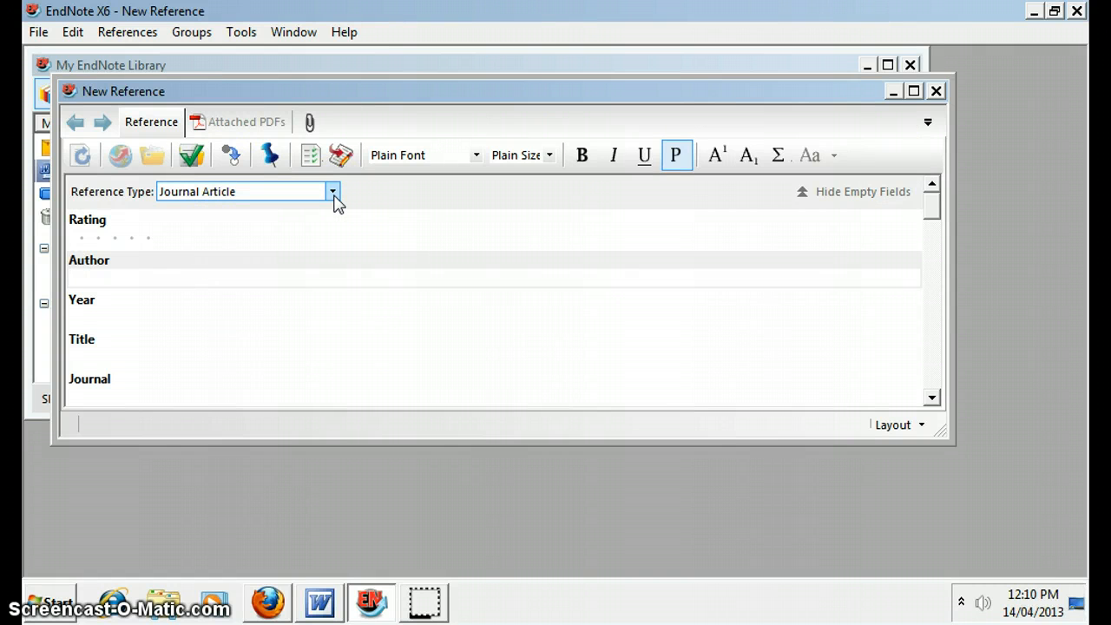
{"action": "left_click", "coordinate": [333, 193]}
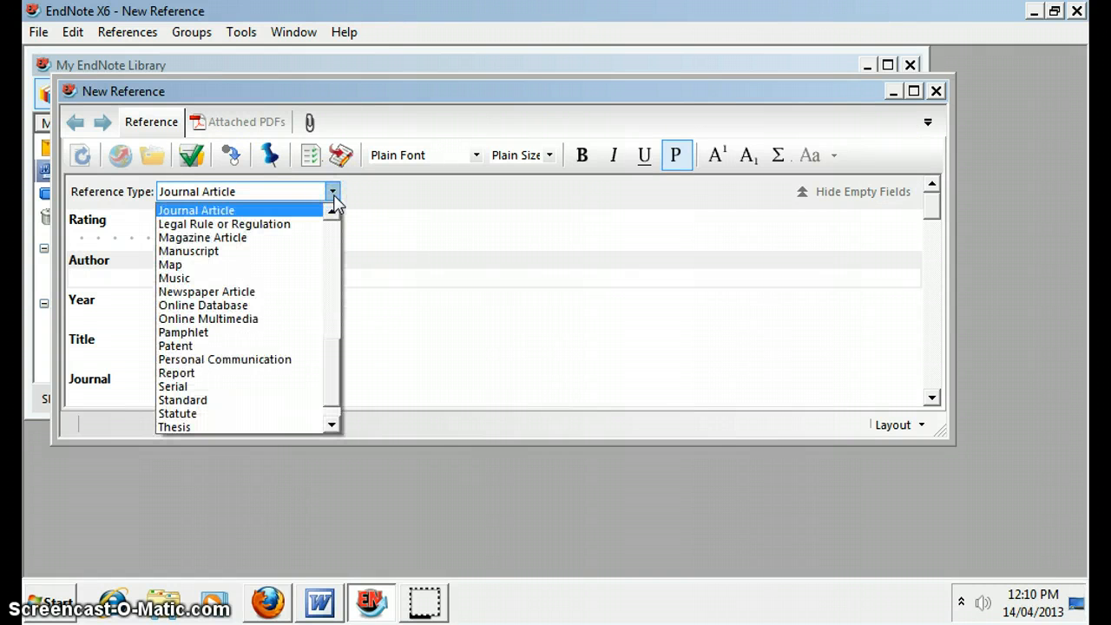
{"action": "left_click", "coordinate": [242, 320]}
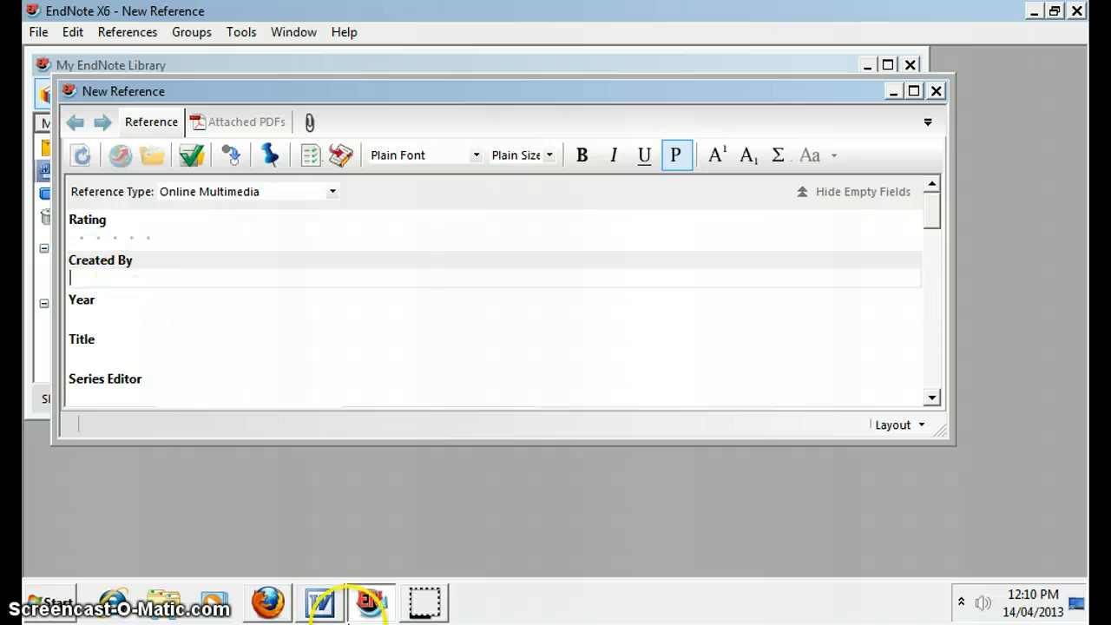
- Copy the uploader name SMARTEduEMEA from the YouTube page in Firefox into the EndNote reference's Created By field
{"action": "left_click", "coordinate": [267, 605]}
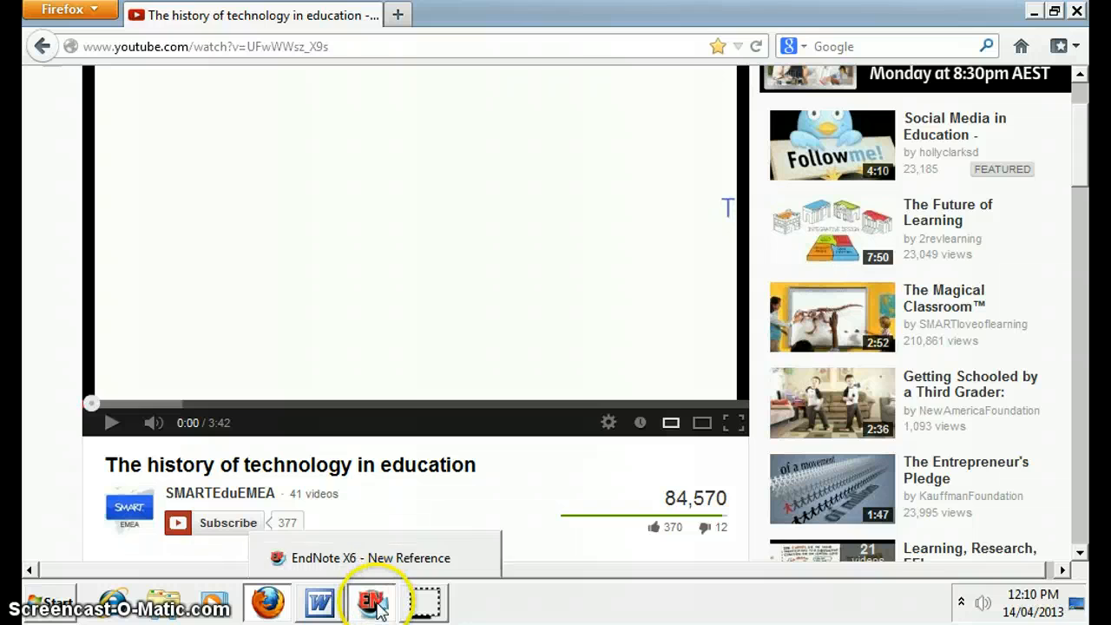
{"action": "left_click", "coordinate": [371, 601]}
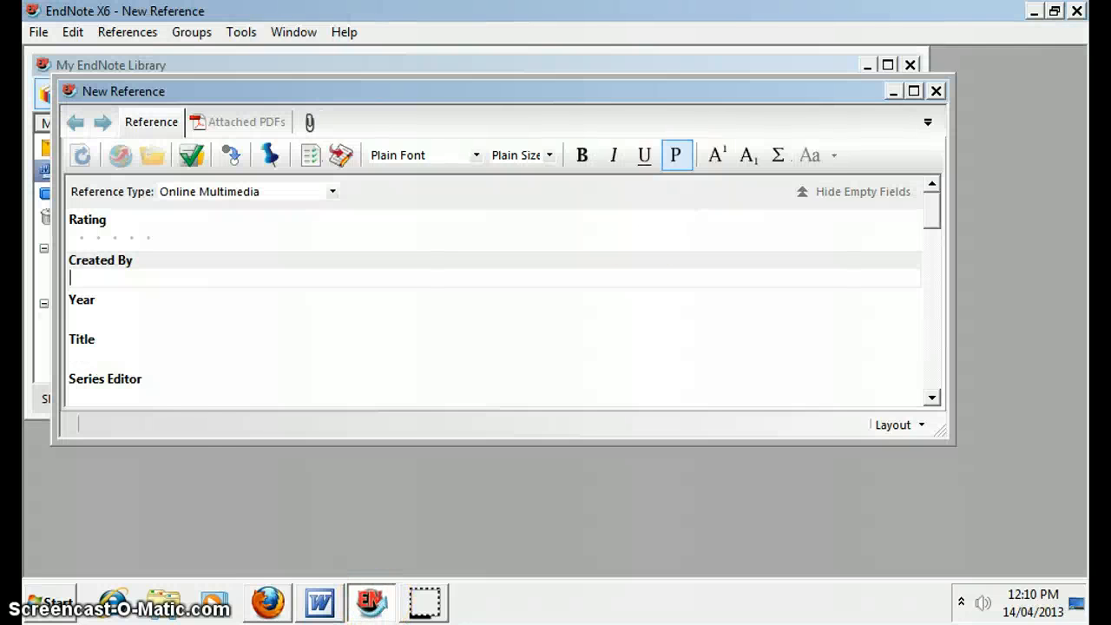
{"action": "left_click", "coordinate": [268, 602]}
{"action": "scroll", "coordinate": [194, 486], "scroll_direction": "down", "scroll_amount": 3}
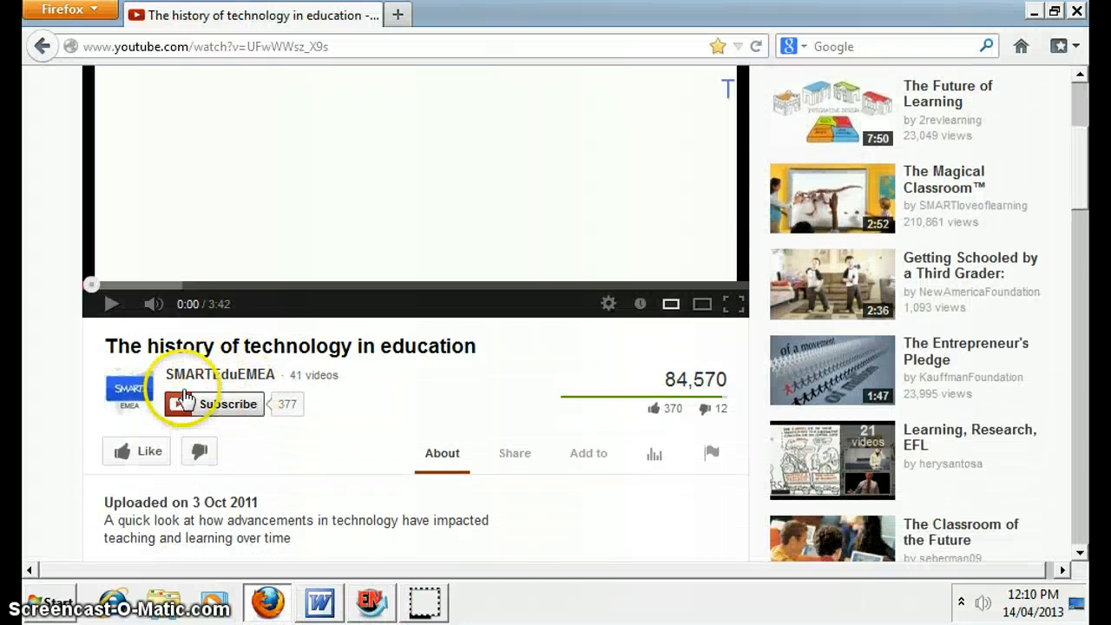
{"action": "left_click", "coordinate": [217, 379]}
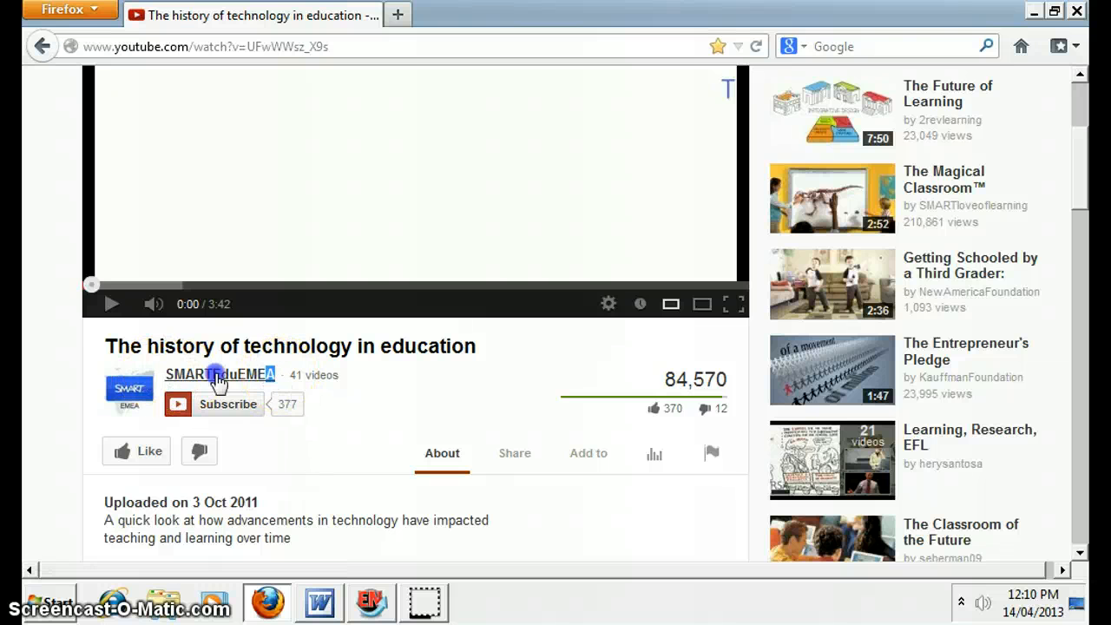
{"action": "left_click_drag", "start_coordinate": [176, 380], "coordinate": [169, 378]}
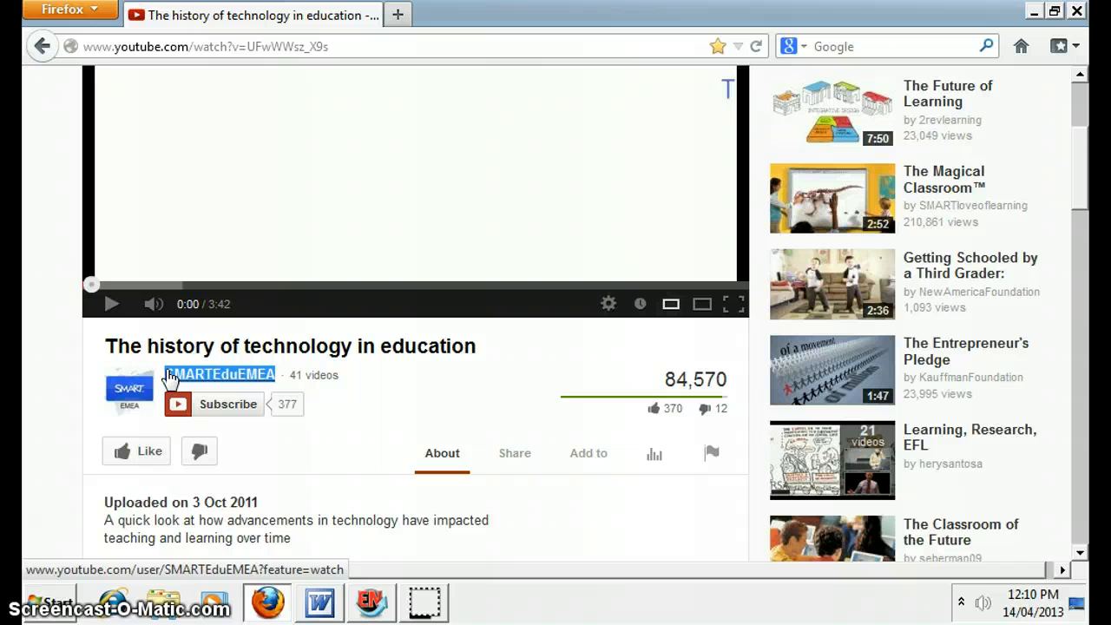
{"action": "left_click", "coordinate": [371, 601]}
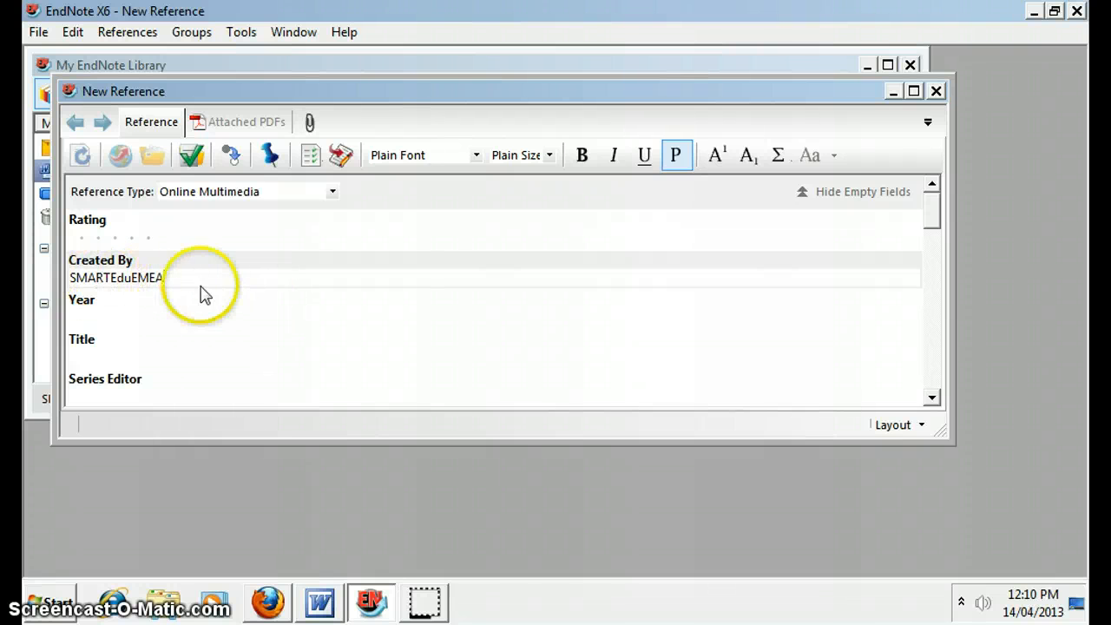
- Look up the video's upload date in Firefox and enter 2011 as the year in the EndNote reference
{"action": "left_click", "coordinate": [96, 315]}
{"action": "scroll", "coordinate": [235, 312], "scroll_direction": "down", "scroll_amount": 1}
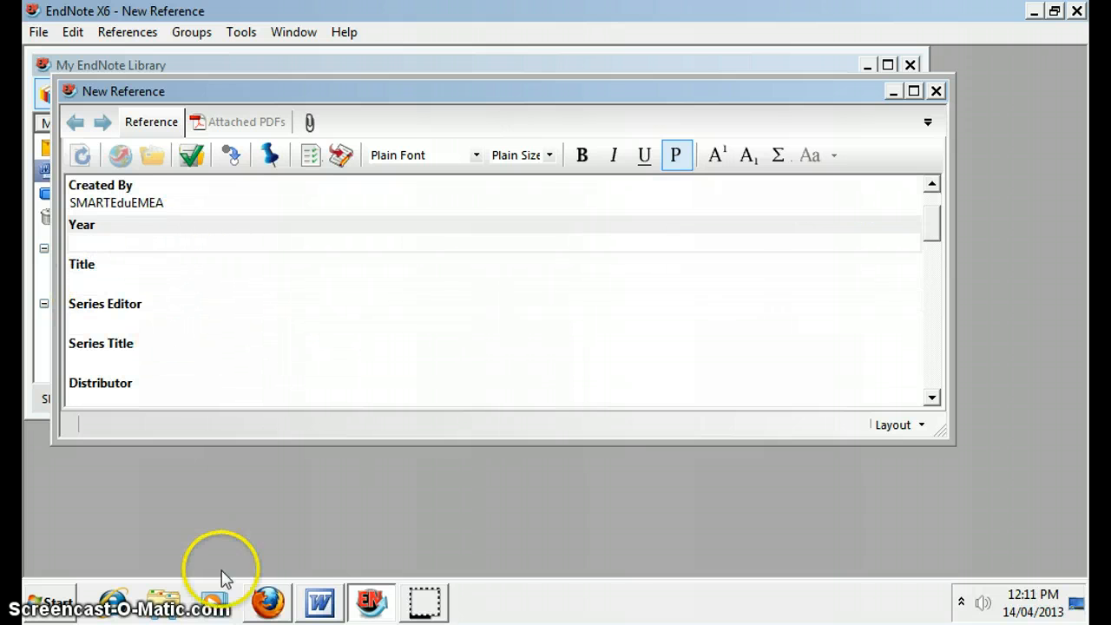
{"action": "left_click", "coordinate": [289, 595]}
{"action": "scroll", "coordinate": [425, 414], "scroll_direction": "down", "scroll_amount": 3}
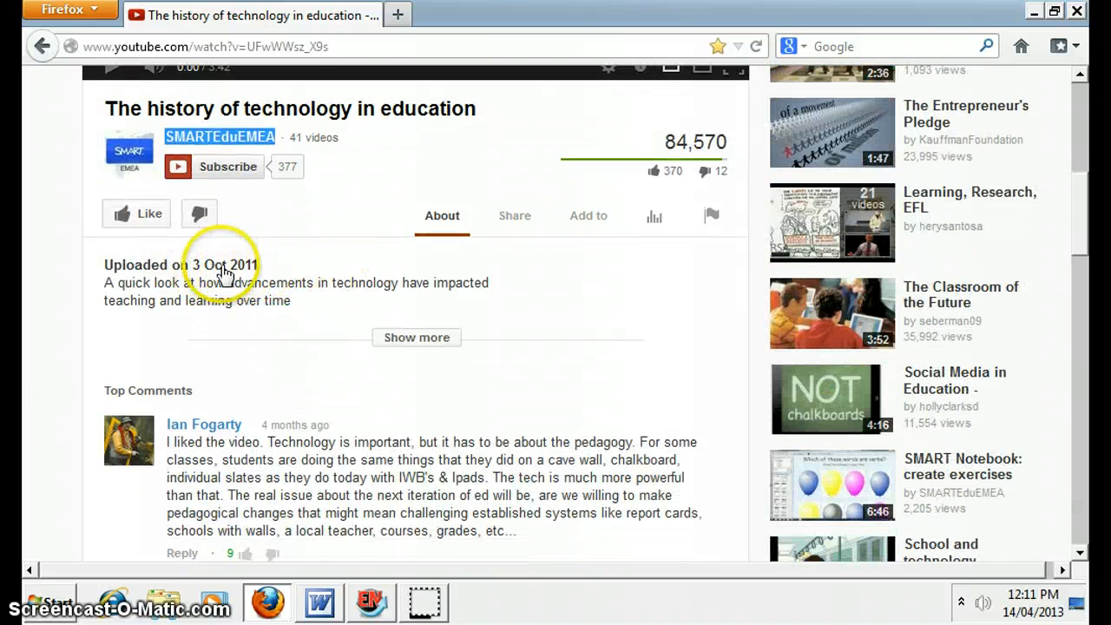
{"action": "left_click", "coordinate": [371, 601]}
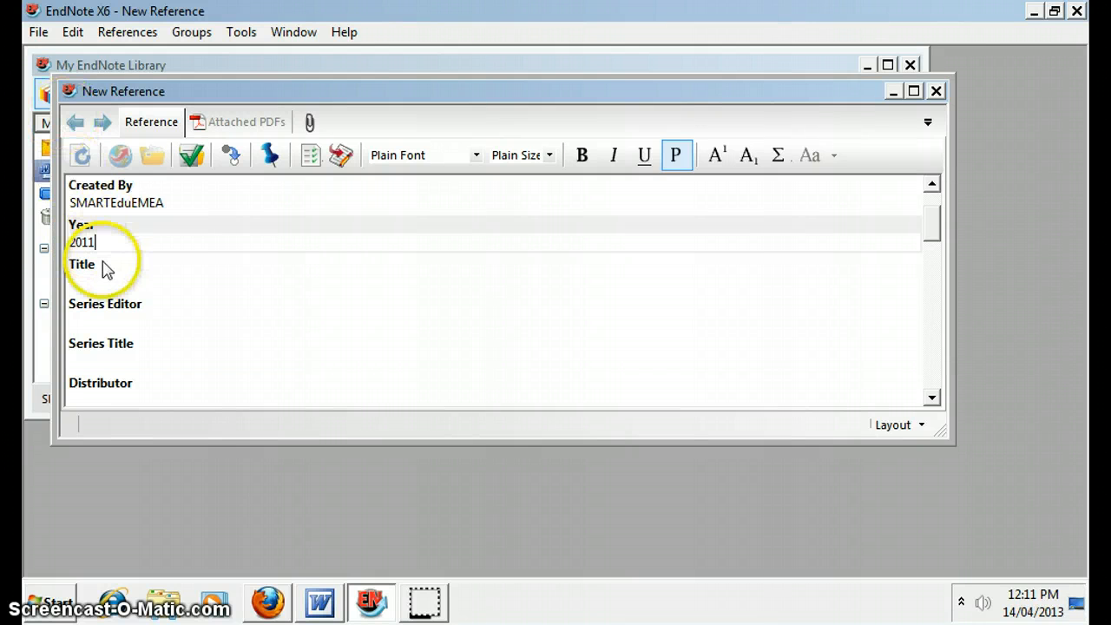
- Copy the video title "The history of technology in education" from Firefox into the EndNote reference's Title field
{"action": "left_click", "coordinate": [93, 275]}
{"action": "left_click", "coordinate": [269, 601]}
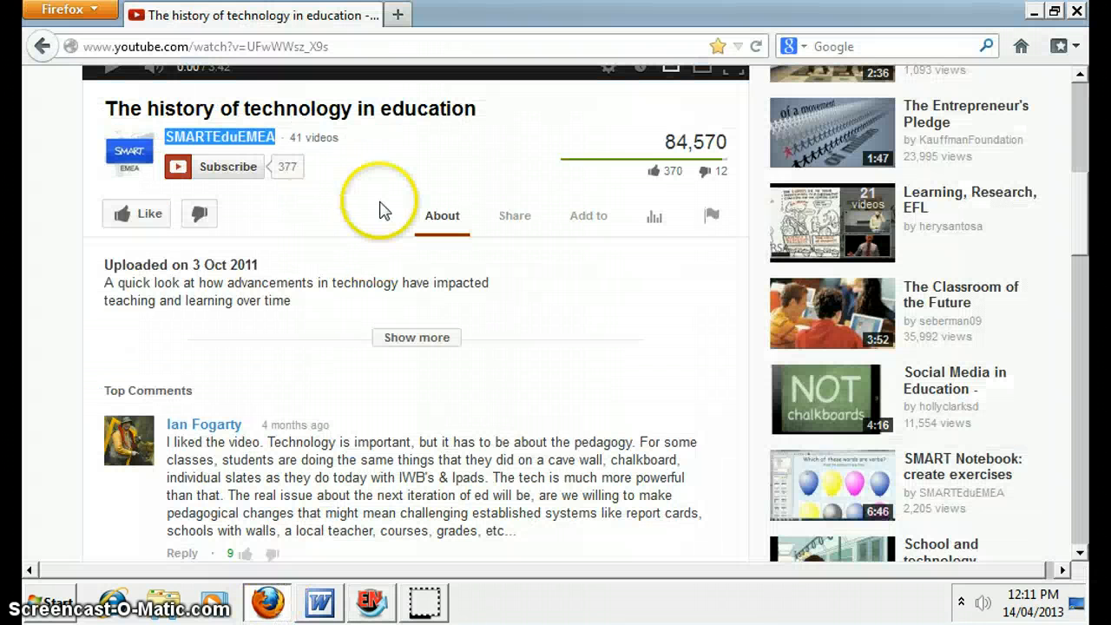
{"action": "scroll", "coordinate": [373, 260], "scroll_direction": "up", "scroll_amount": 5}
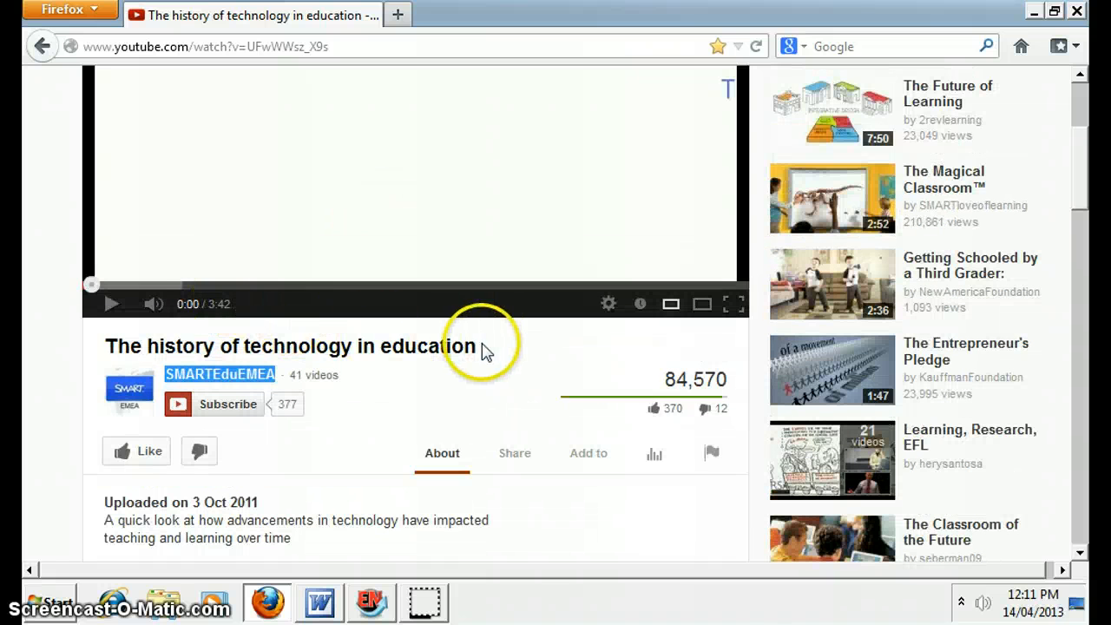
{"action": "left_click_drag", "start_coordinate": [483, 347], "coordinate": [152, 352]}
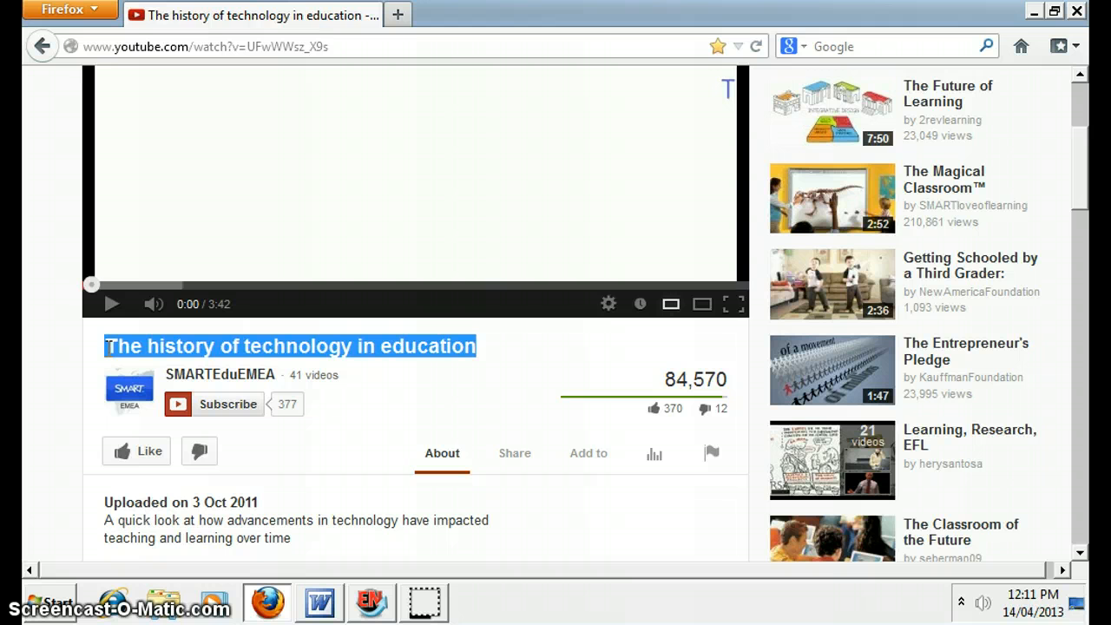
{"action": "left_click", "coordinate": [371, 601]}
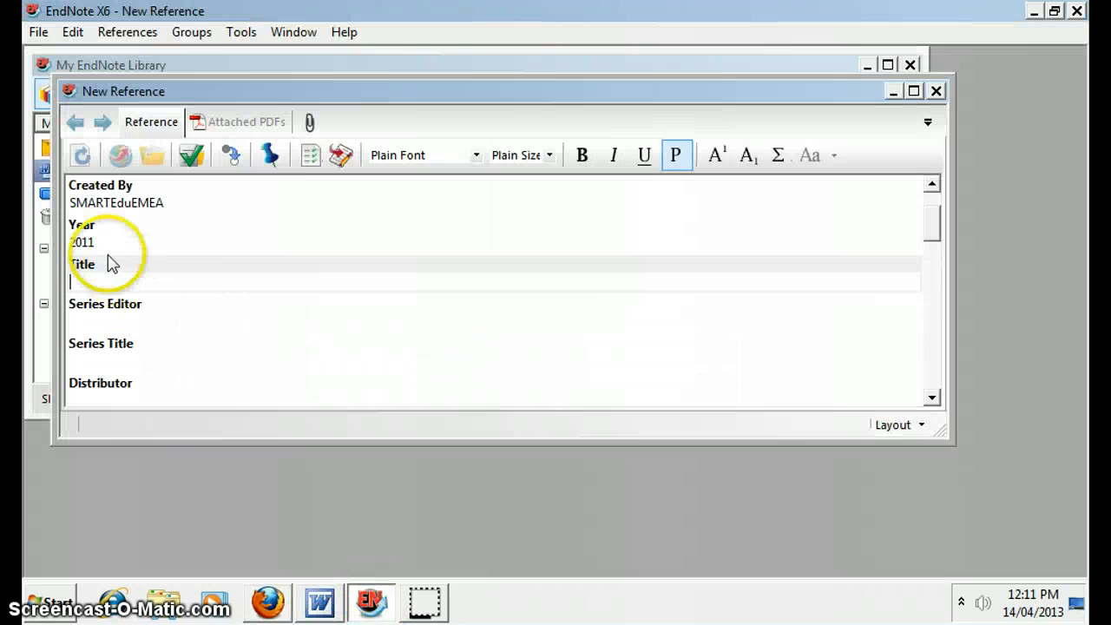
{"action": "left_click", "coordinate": [94, 282]}
{"action": "type", "text": "The history of technology in education"}
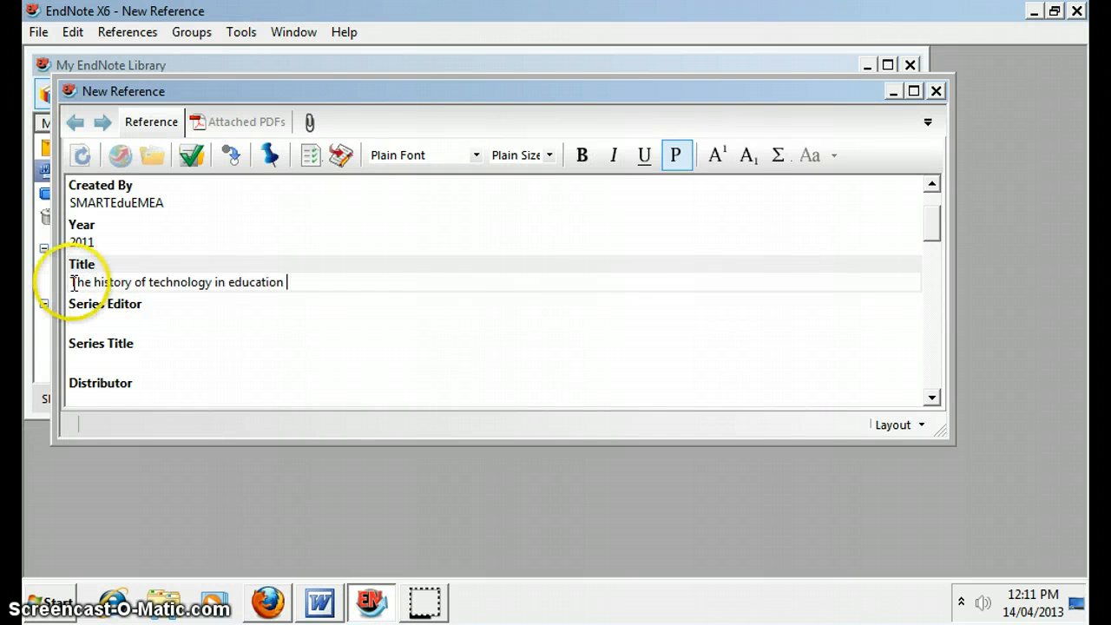
- Enter 14/04/2013 as the Date Accessed of the reference
{"action": "scroll", "coordinate": [178, 312], "scroll_direction": "down", "scroll_amount": 1}
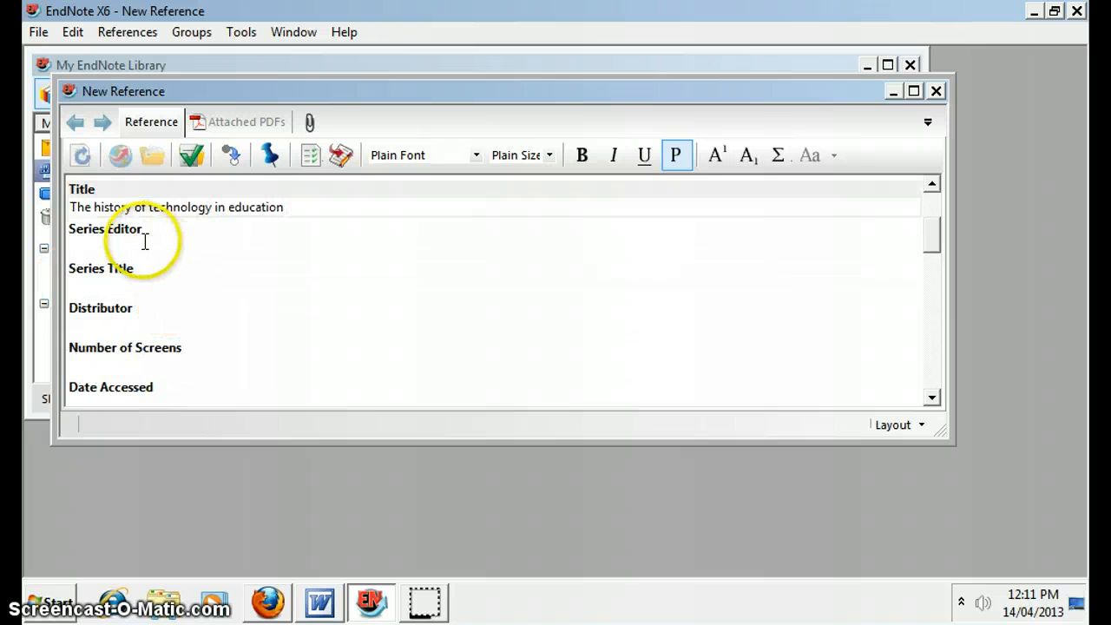
{"action": "scroll", "coordinate": [117, 325], "scroll_direction": "down", "scroll_amount": 1}
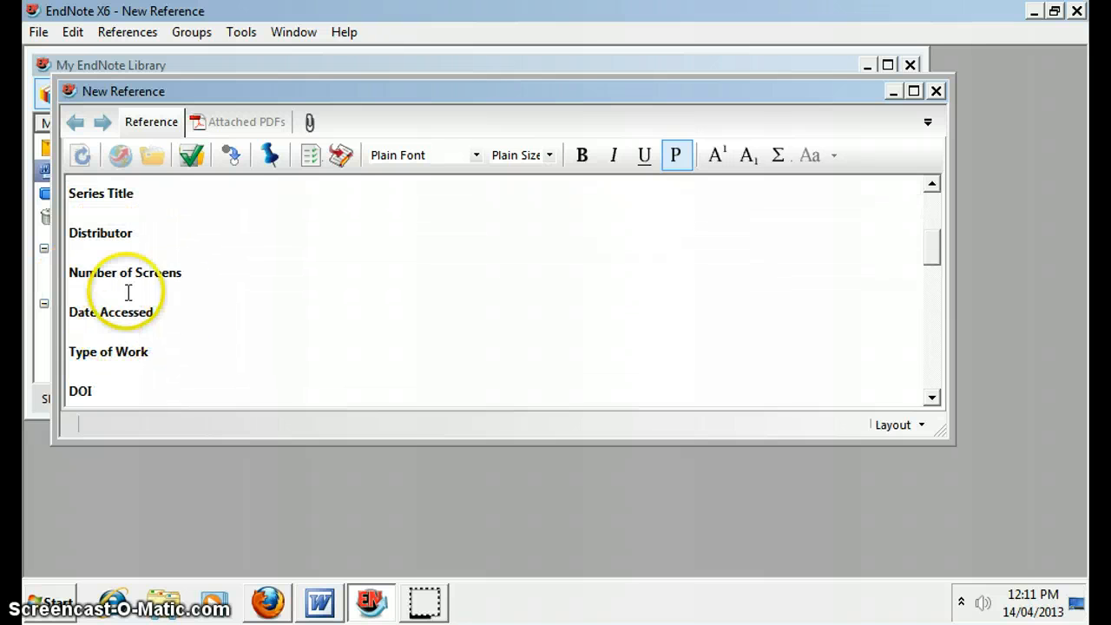
{"action": "left_click", "coordinate": [86, 329]}
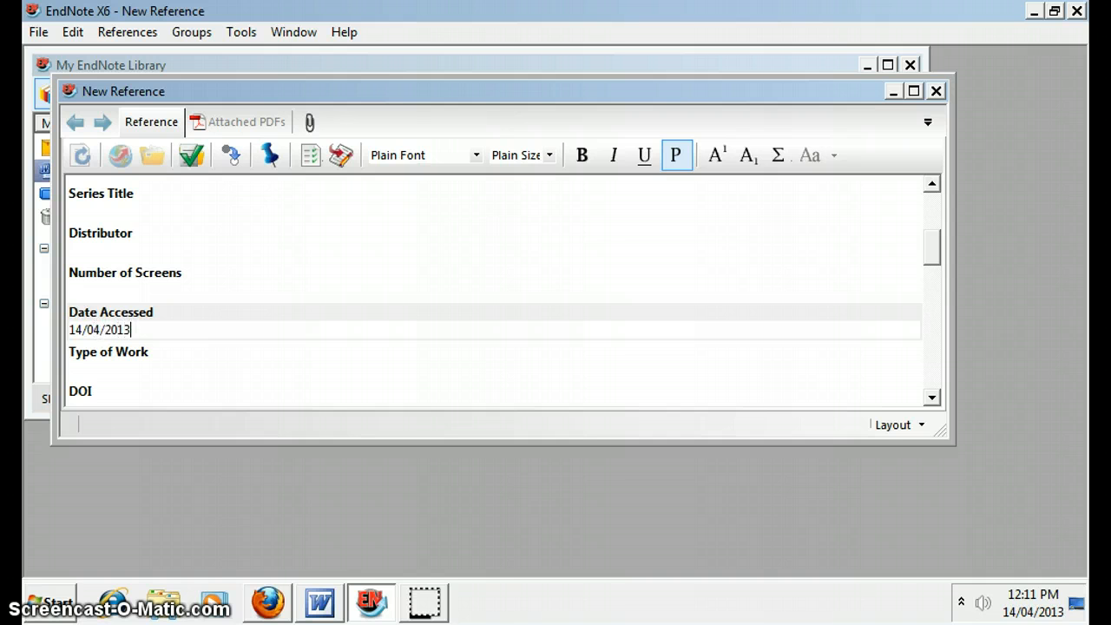
{"action": "scroll", "coordinate": [112, 248], "scroll_direction": "down", "scroll_amount": 3}
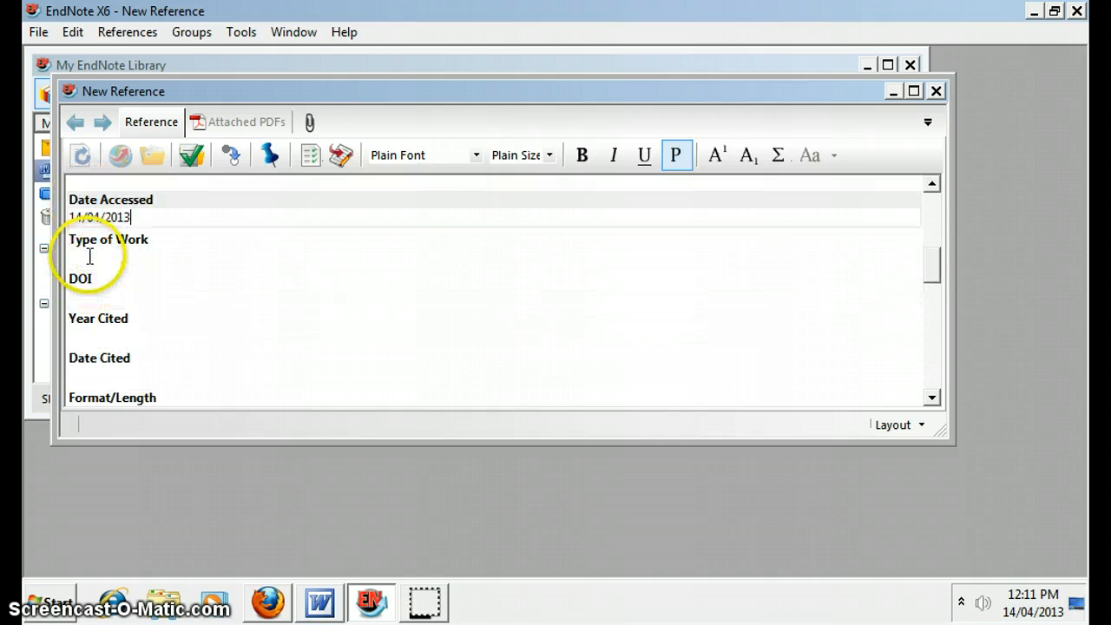
{"action": "type", "text": "14/04/2013"}
- Copy the YouTube video's web address from Firefox into the EndNote reference's URL field
{"action": "scroll", "coordinate": [122, 209], "scroll_direction": "down", "scroll_amount": 1}
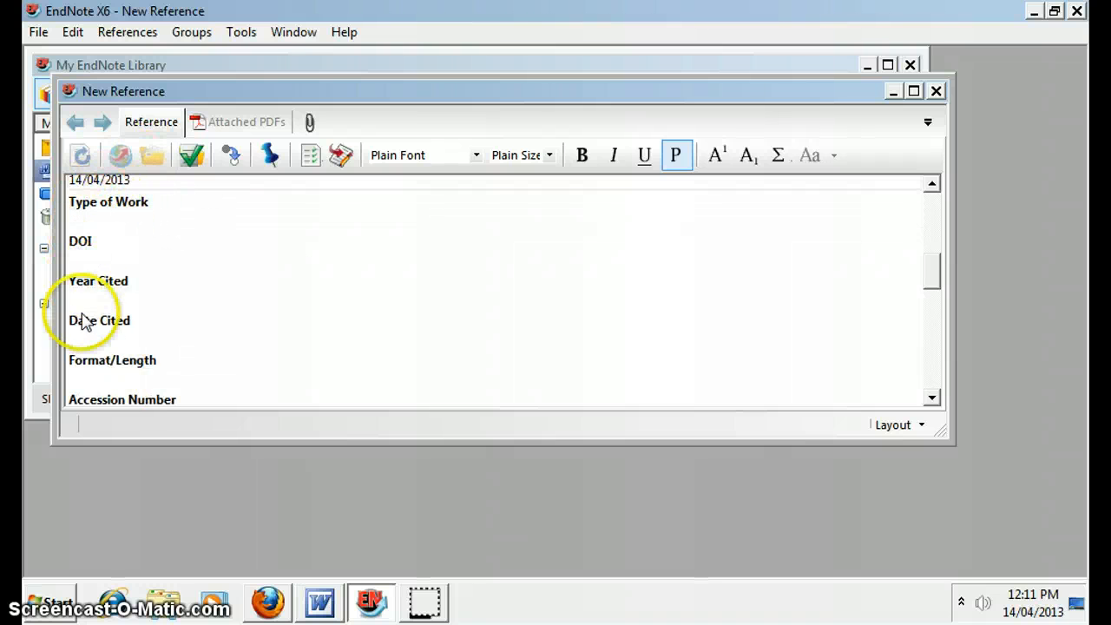
{"action": "scroll", "coordinate": [101, 245], "scroll_direction": "down", "scroll_amount": 1}
{"action": "scroll", "coordinate": [101, 246], "scroll_direction": "down", "scroll_amount": 5}
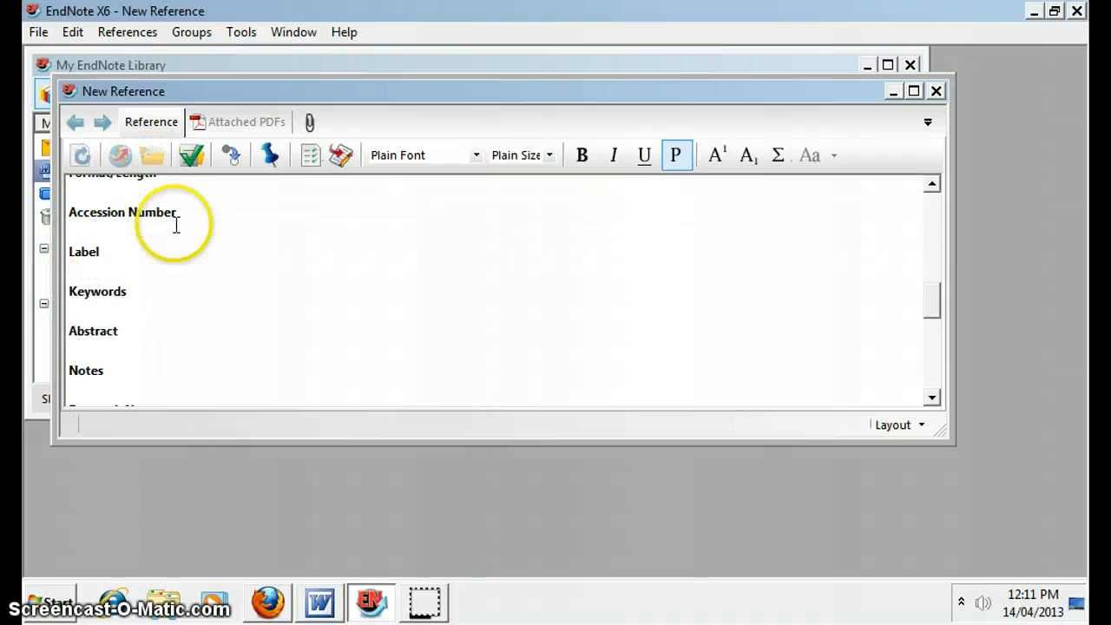
{"action": "scroll", "coordinate": [177, 232], "scroll_direction": "down", "scroll_amount": 2}
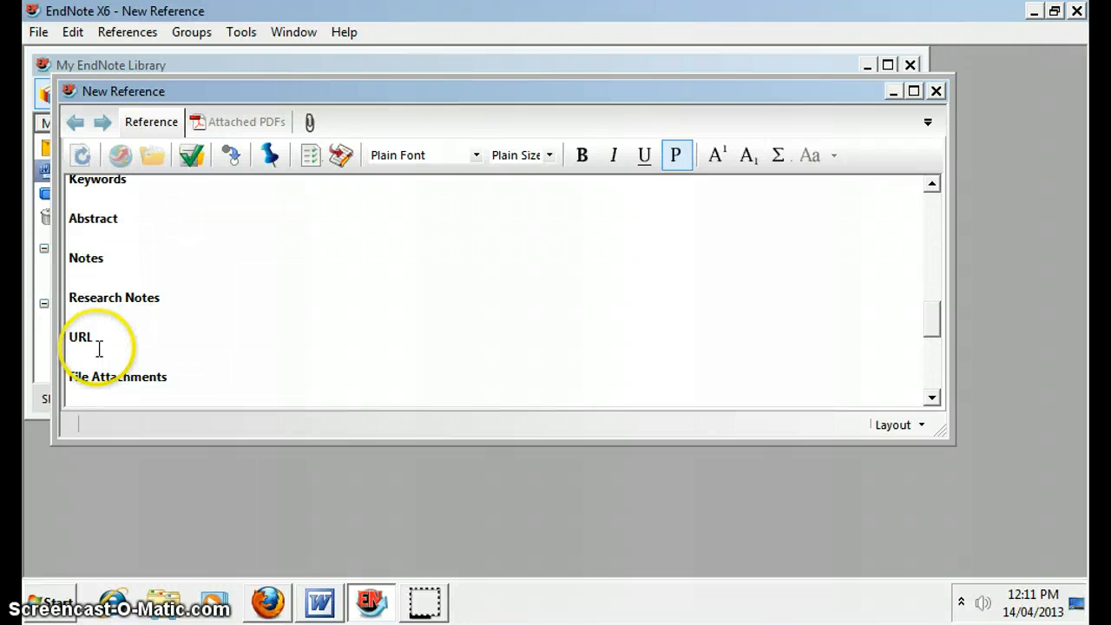
{"action": "left_click", "coordinate": [99, 349]}
{"action": "left_click", "coordinate": [266, 603]}
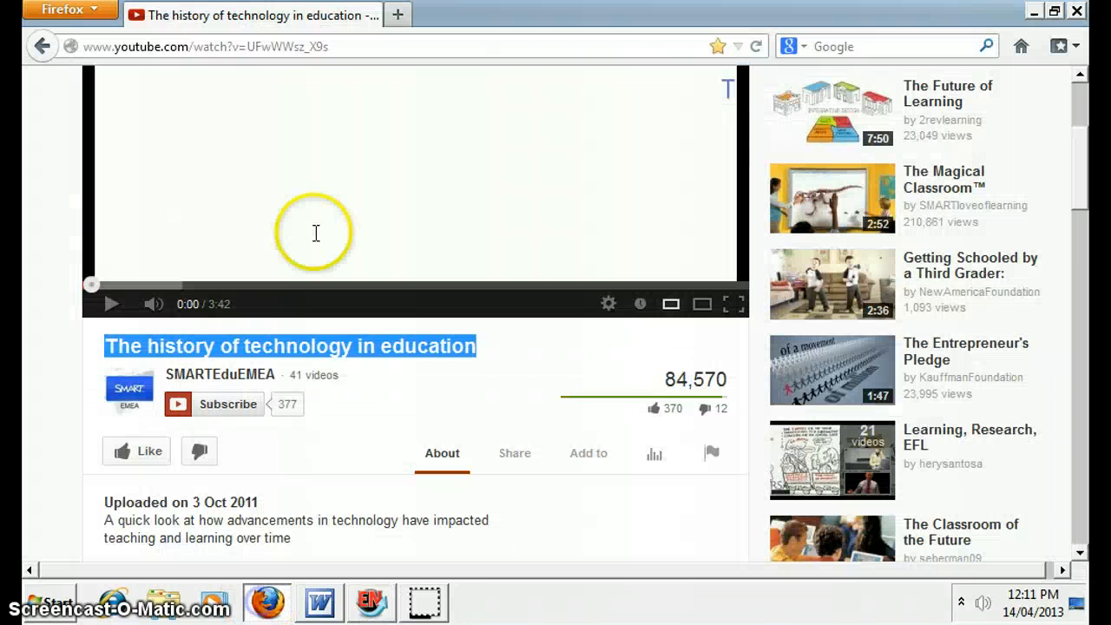
{"action": "left_click", "coordinate": [349, 48]}
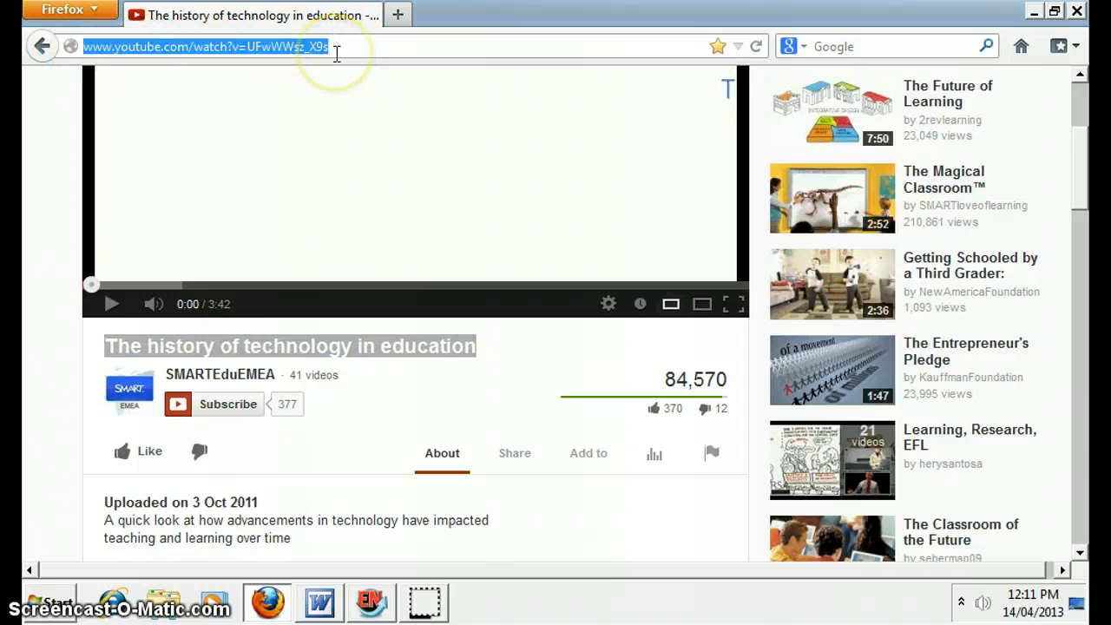
{"action": "left_click", "coordinate": [371, 603]}
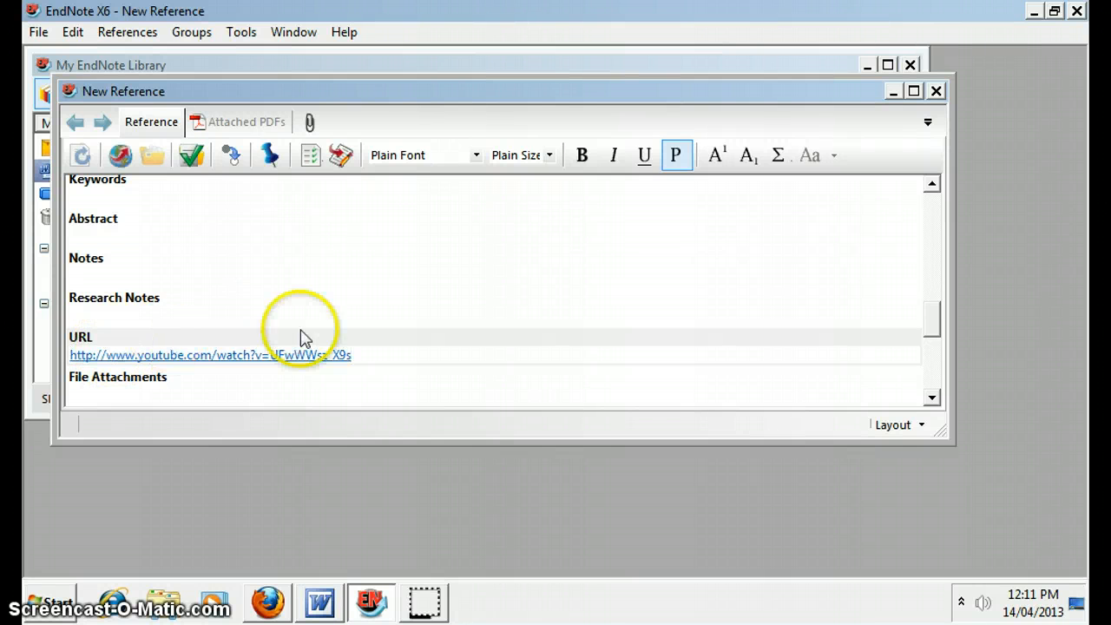
- Check the remaining fields below the URL, then close the new reference and save its changes
{"action": "scroll", "coordinate": [621, 218], "scroll_direction": "down", "scroll_amount": 2}
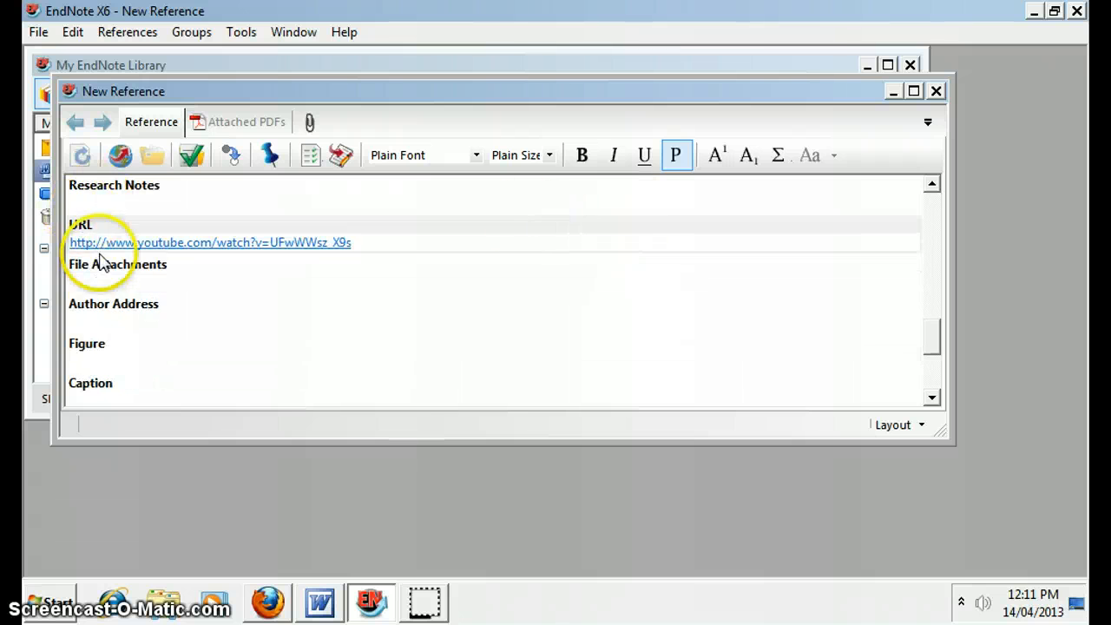
{"action": "scroll", "coordinate": [113, 252], "scroll_direction": "down", "scroll_amount": 1}
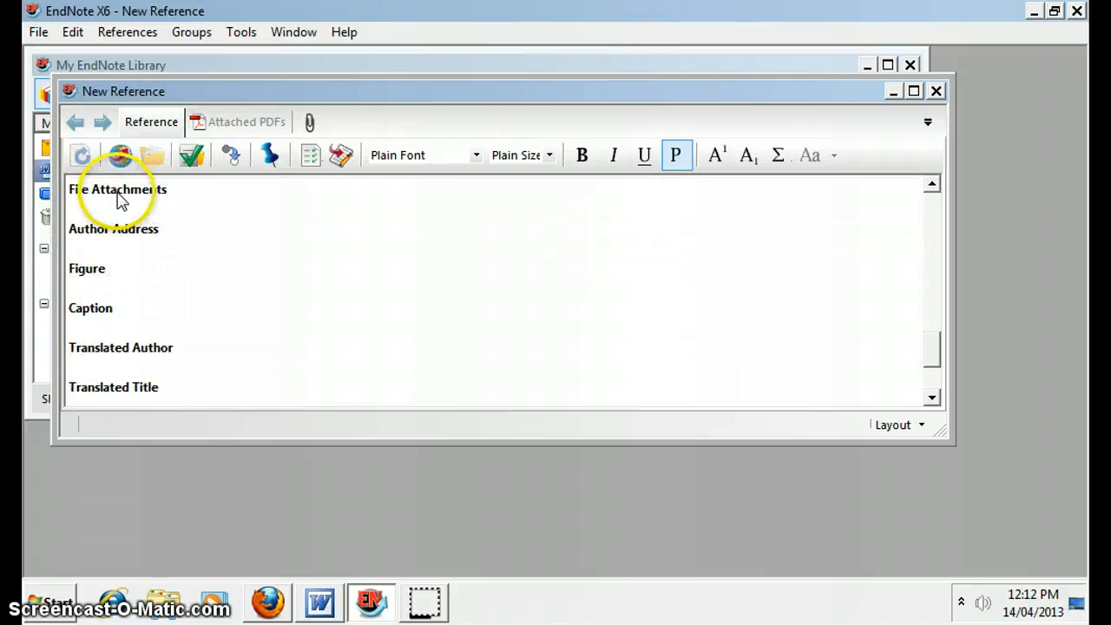
{"action": "scroll", "coordinate": [122, 219], "scroll_direction": "down", "scroll_amount": 2}
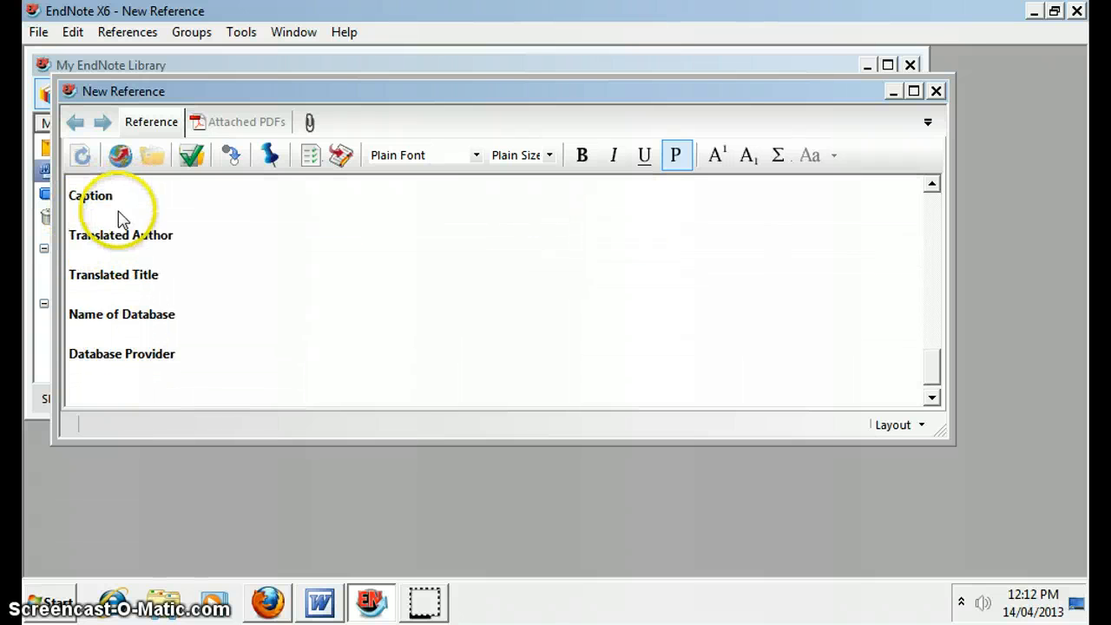
{"action": "scroll", "coordinate": [118, 211], "scroll_direction": "down", "scroll_amount": 1}
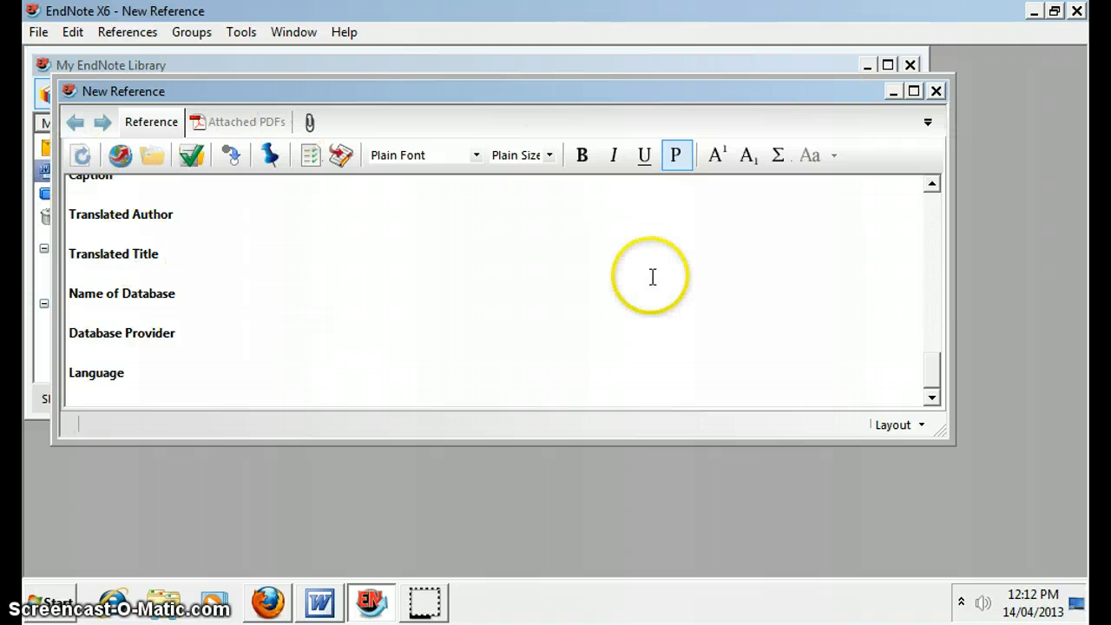
{"action": "left_click", "coordinate": [937, 91]}
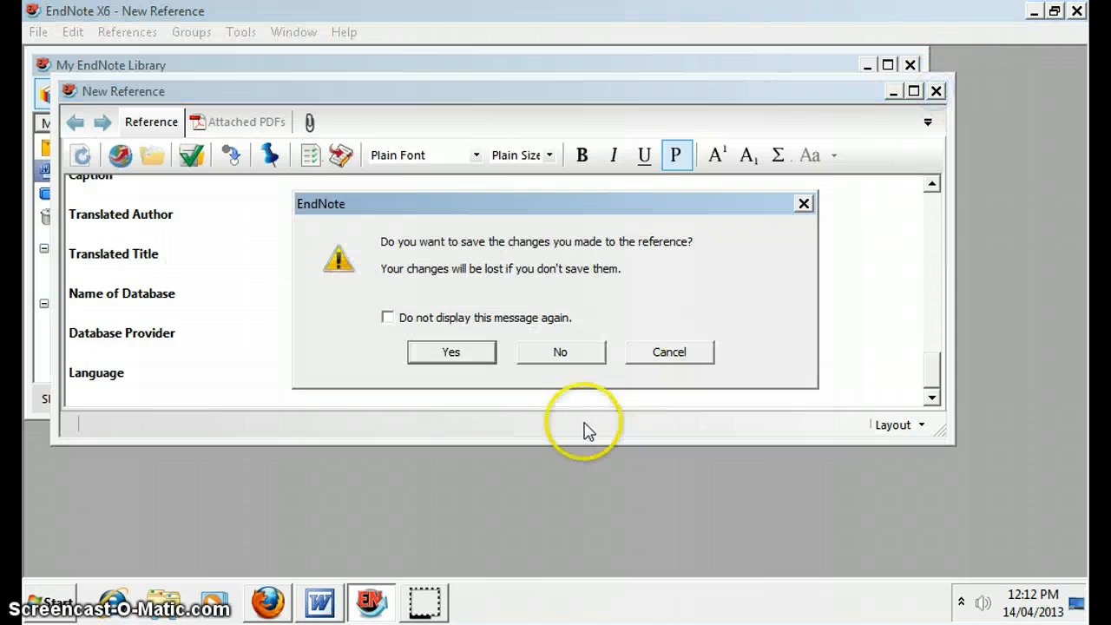
{"action": "left_click", "coordinate": [451, 354]}
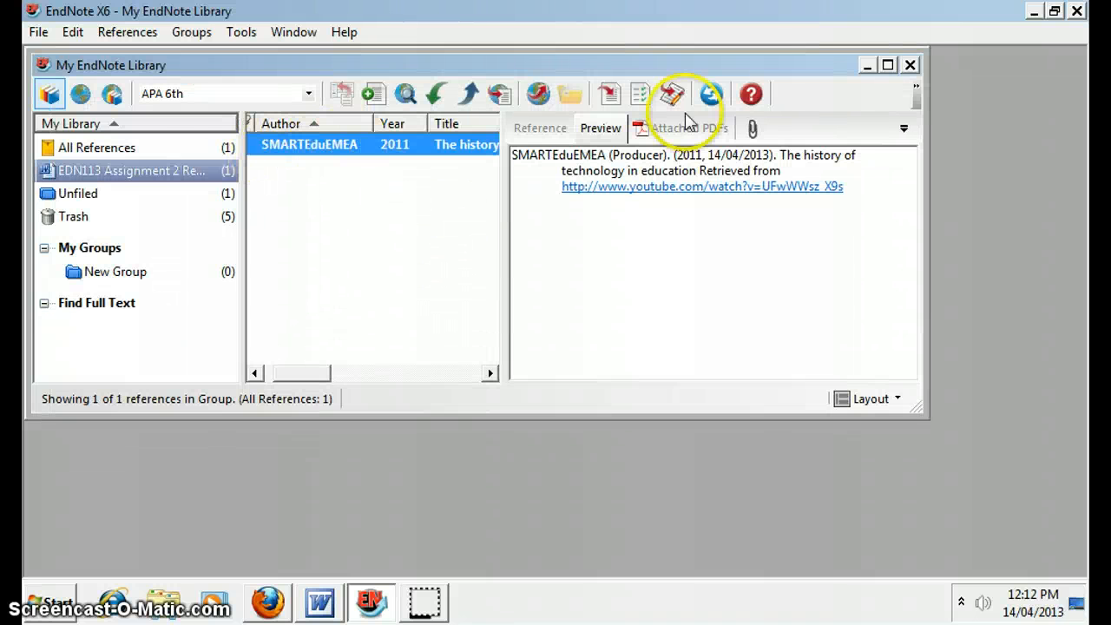
- Review the saved reference's field entries and return to its formatted APA 6th preview
{"action": "left_click", "coordinate": [540, 127]}
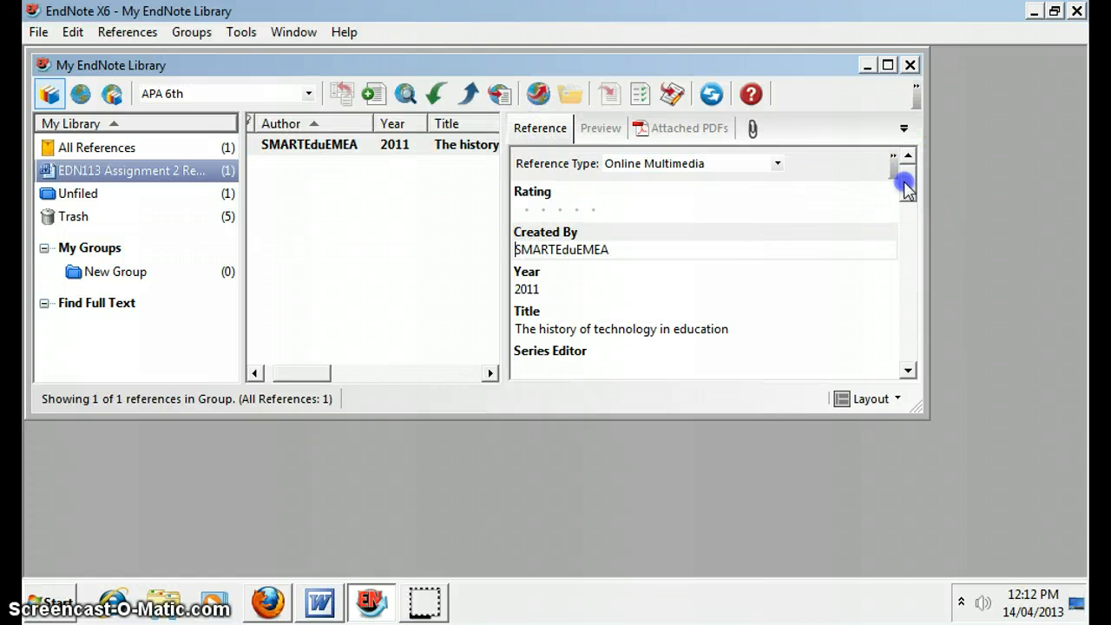
{"action": "mouse_move", "coordinate": [905, 174]}
{"action": "left_mouse_down"}
{"action": "mouse_move", "coordinate": [918, 351]}
{"action": "mouse_move", "coordinate": [907, 191]}
{"action": "left_mouse_up"}
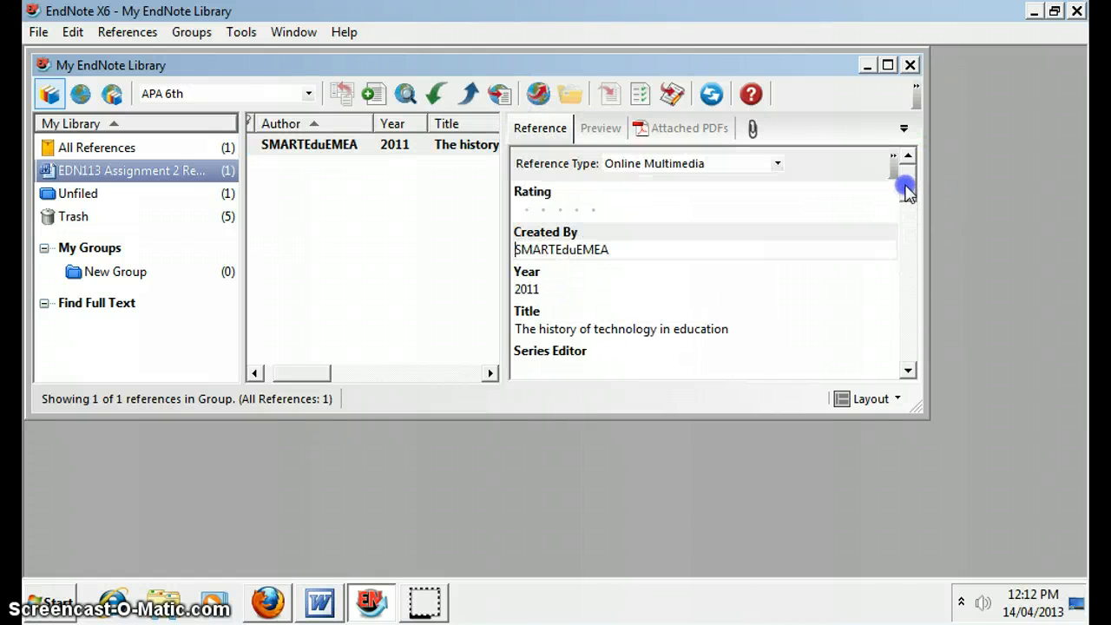
{"action": "left_click", "coordinate": [598, 135]}
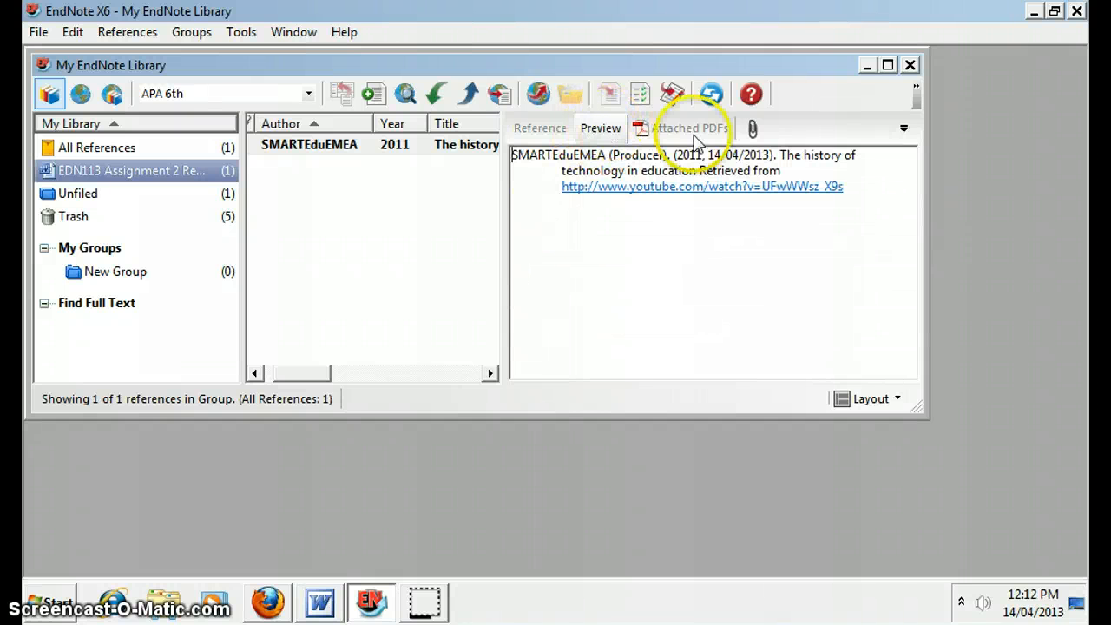
- Copy the whole formatted citation from the EndNote preview and paste it under the References heading of the EDN113 Assignment 2 Report in Word
{"action": "left_click", "coordinate": [856, 186]}
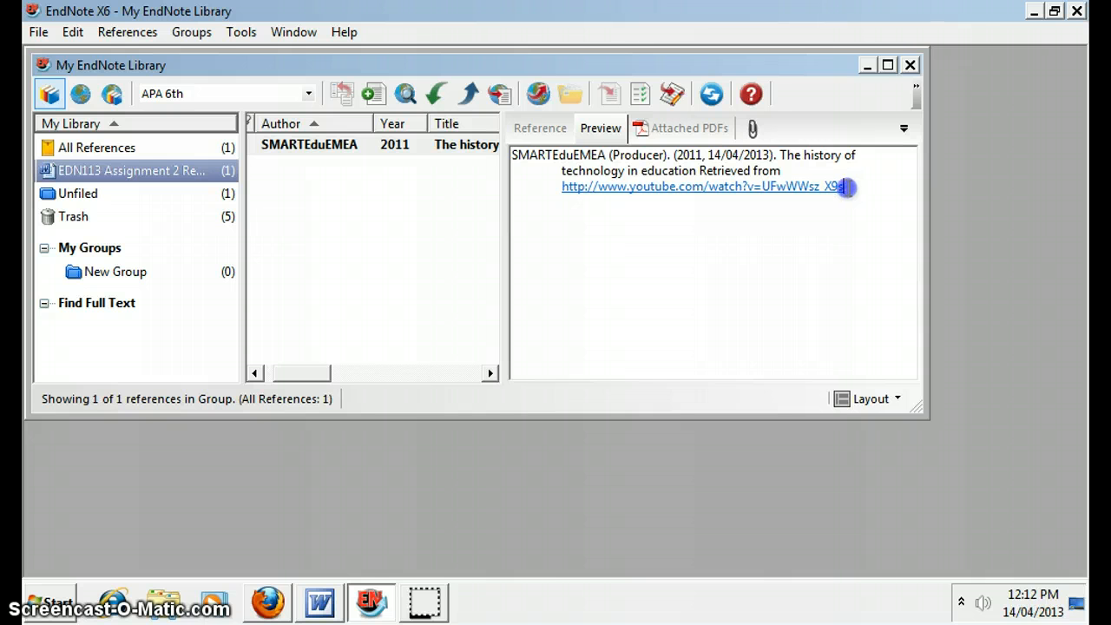
{"action": "left_click_drag", "start_coordinate": [846, 186], "coordinate": [503, 153]}
{"action": "key", "text": "ctrl+c"}
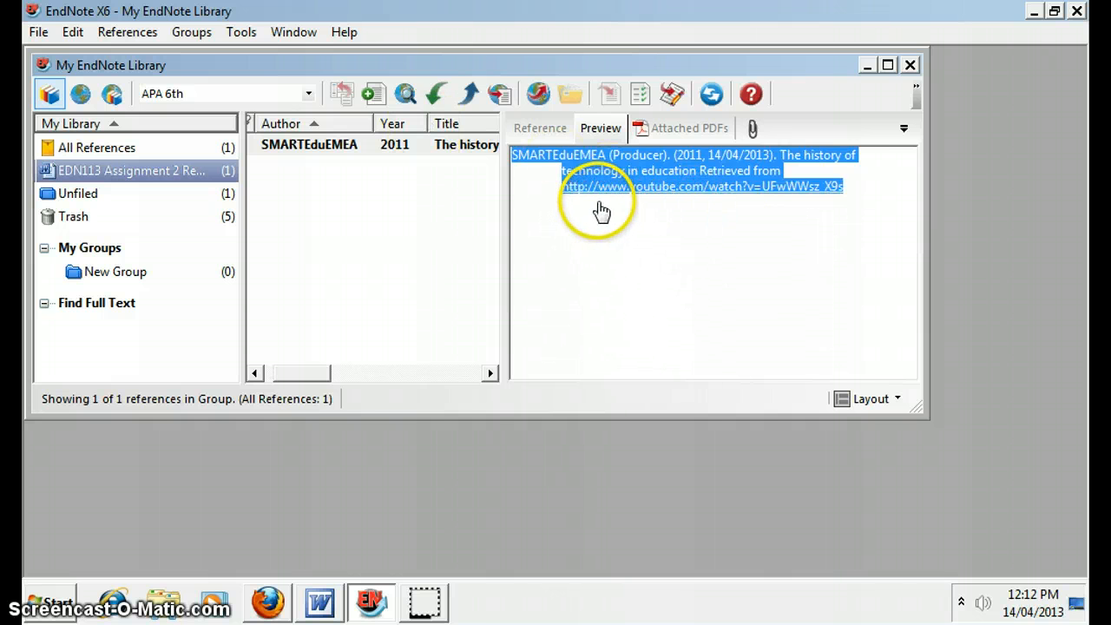
{"action": "left_click", "coordinate": [321, 608]}
{"action": "scroll", "coordinate": [1078, 322], "scroll_direction": "up", "scroll_amount": 10}
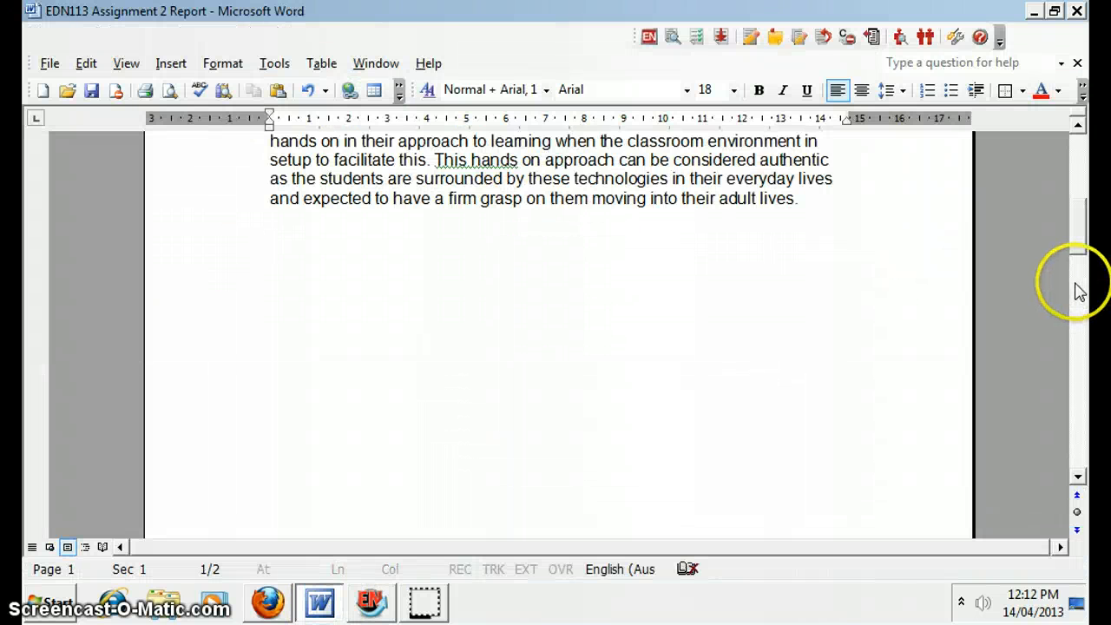
{"action": "scroll", "coordinate": [1012, 278], "scroll_direction": "up", "scroll_amount": 8}
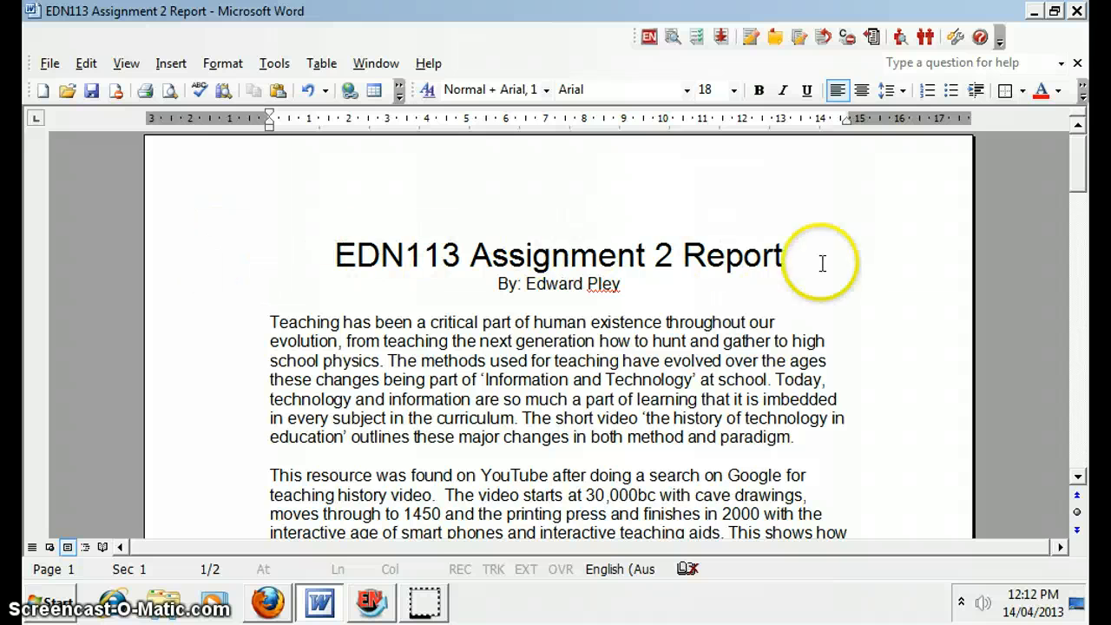
{"action": "scroll", "coordinate": [226, 356], "scroll_direction": "down", "scroll_amount": 2}
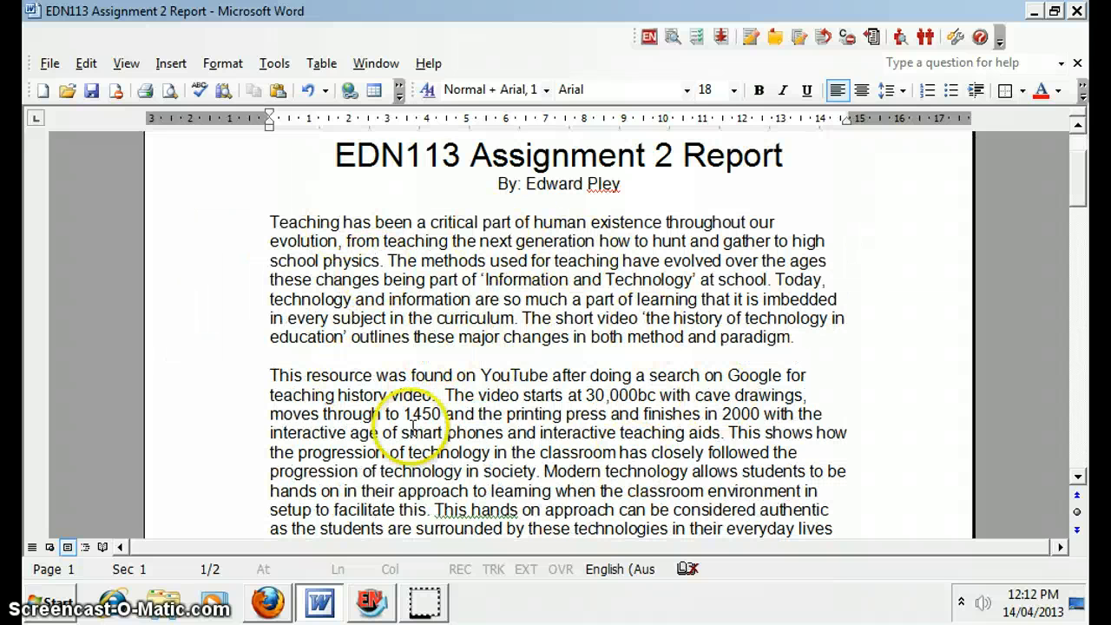
{"action": "scroll", "coordinate": [624, 358], "scroll_direction": "down", "scroll_amount": 18}
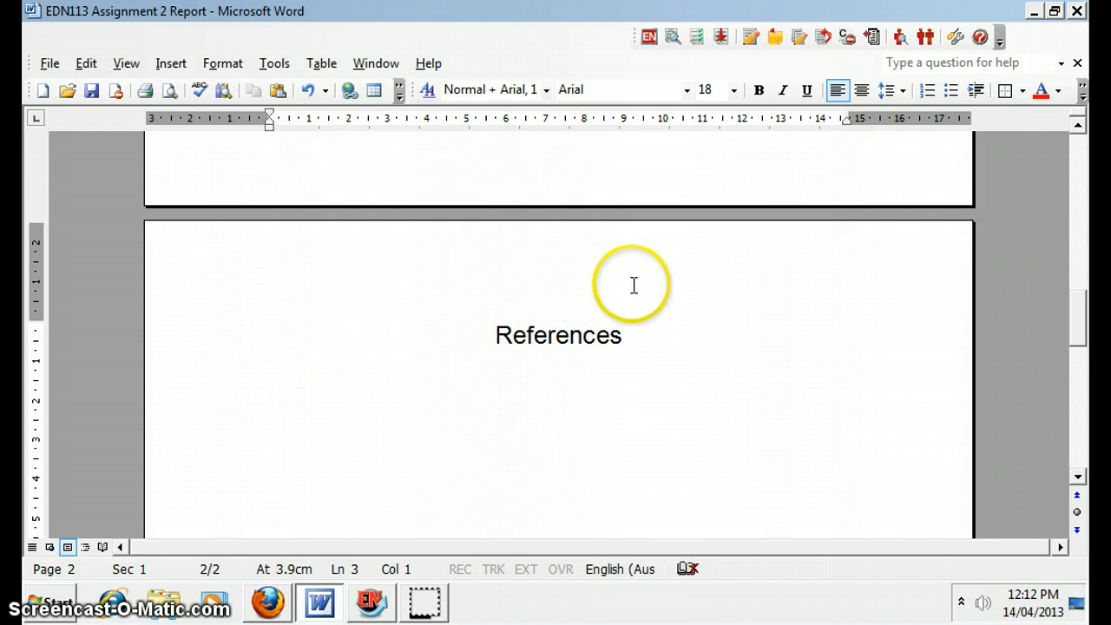
{"action": "key", "text": "ctrl+v"}
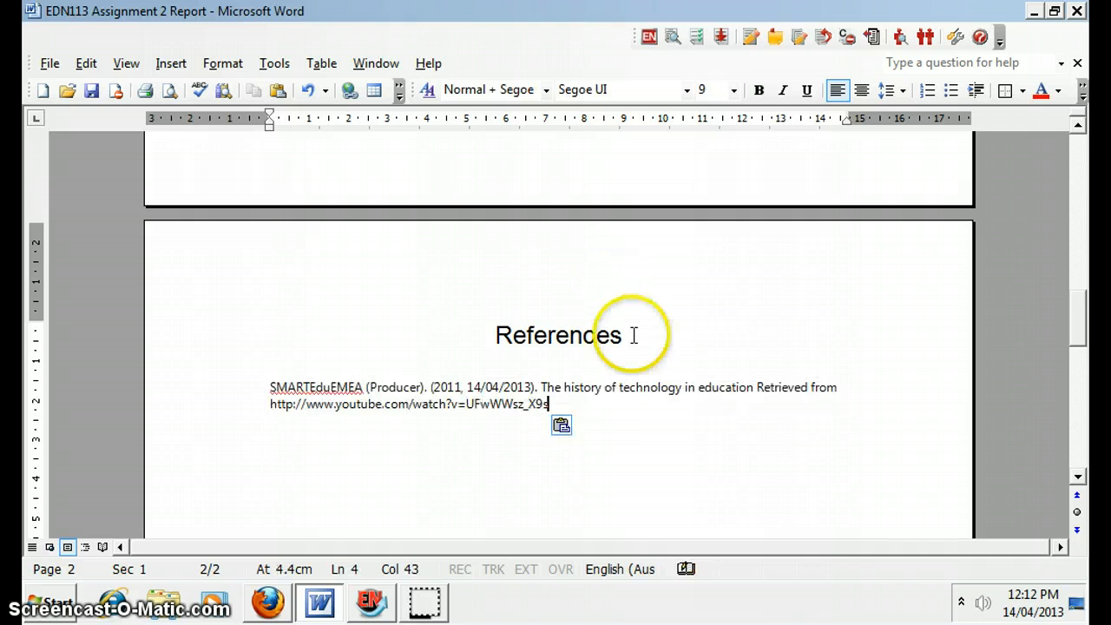
{"action": "scroll", "coordinate": [693, 422], "scroll_direction": "down", "scroll_amount": 3}
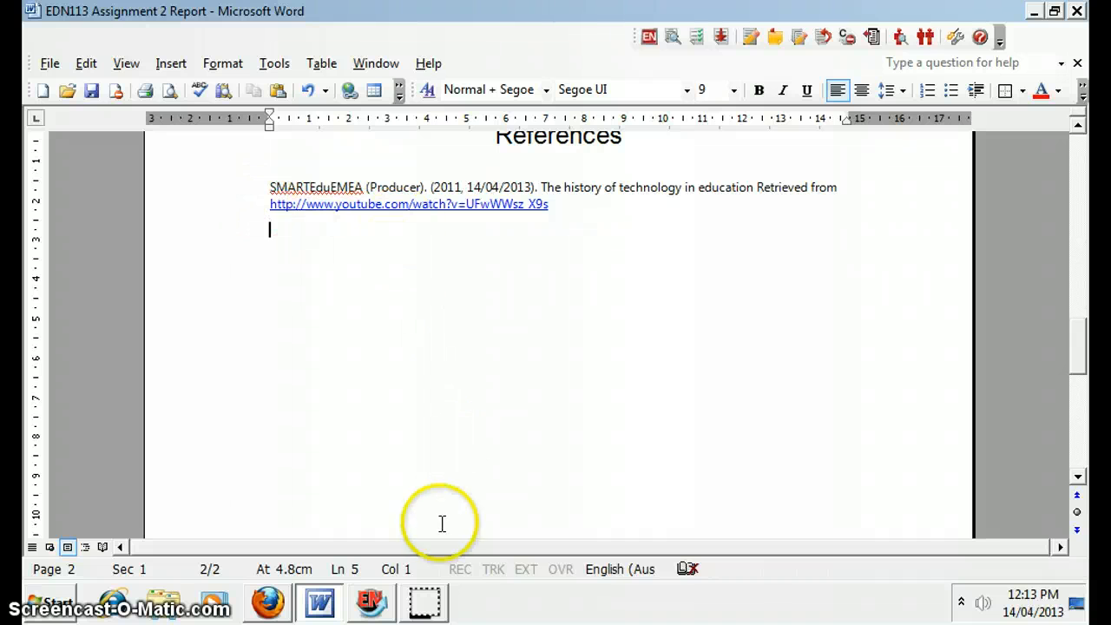
- Compare the reference's preview in EndNote with the pasted citation under References in the Word report
{"action": "left_click", "coordinate": [373, 603]}
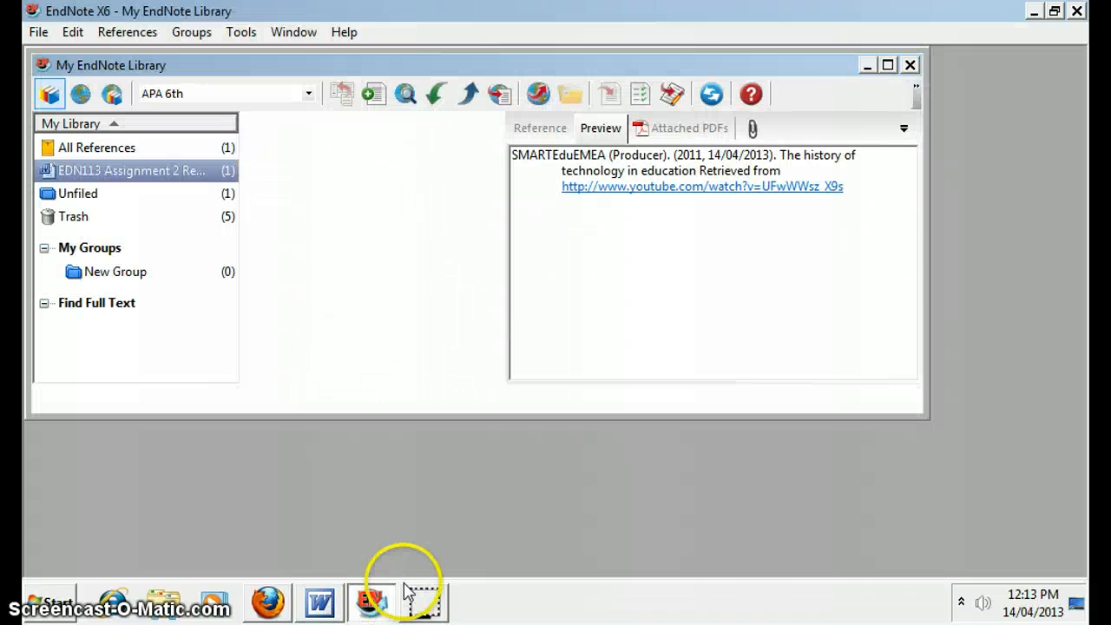
{"action": "left_click", "coordinate": [324, 178]}
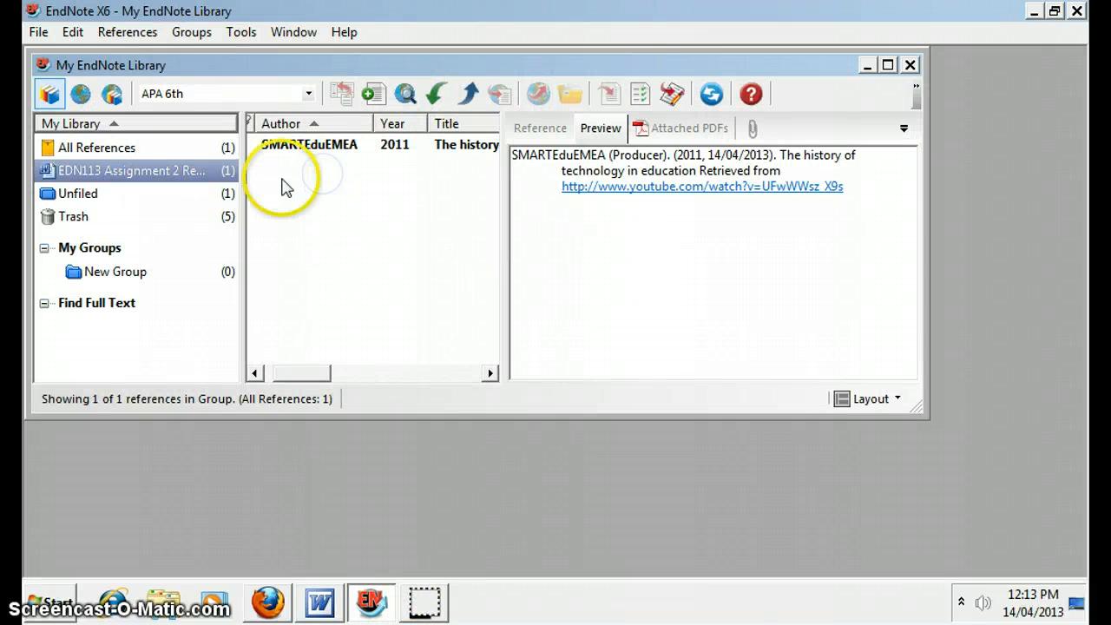
{"action": "right_click", "coordinate": [286, 185]}
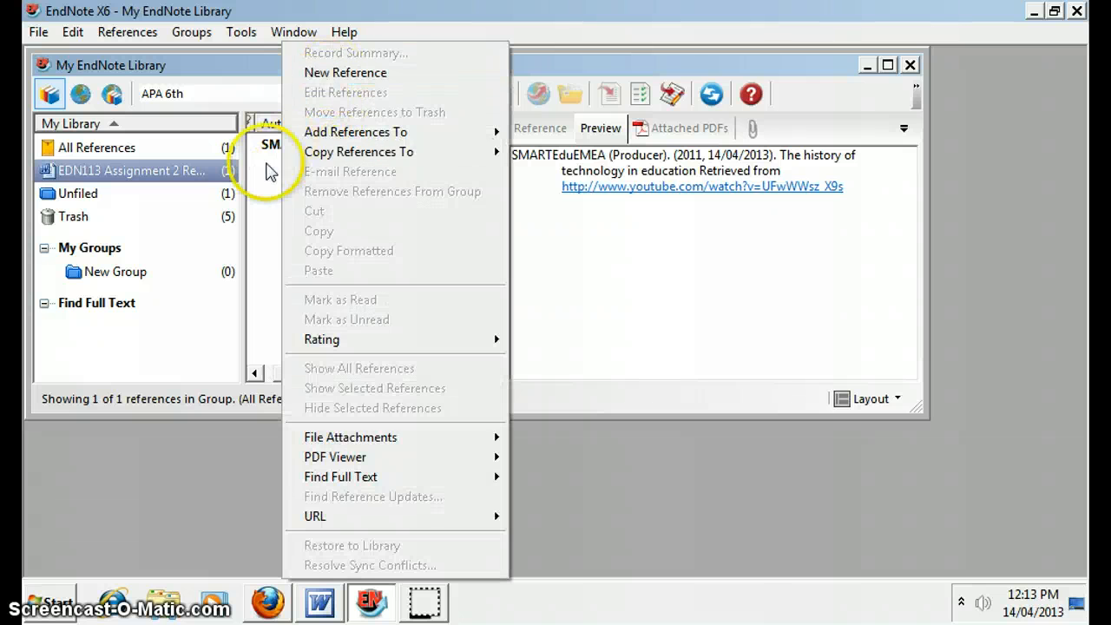
{"action": "left_click", "coordinate": [271, 172]}
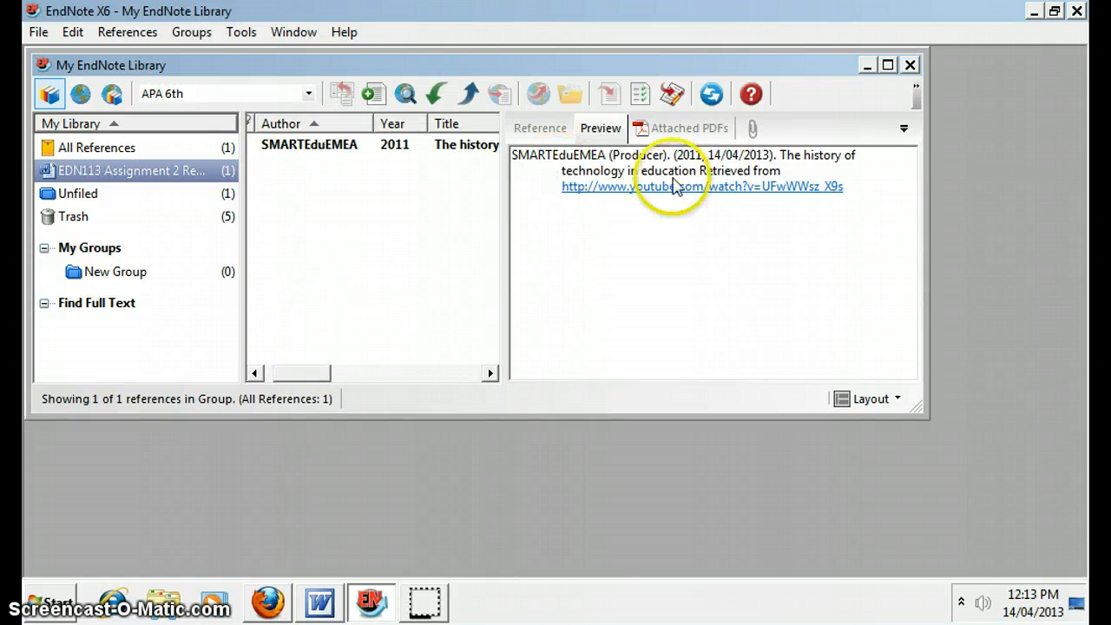
{"action": "left_click", "coordinate": [319, 602]}
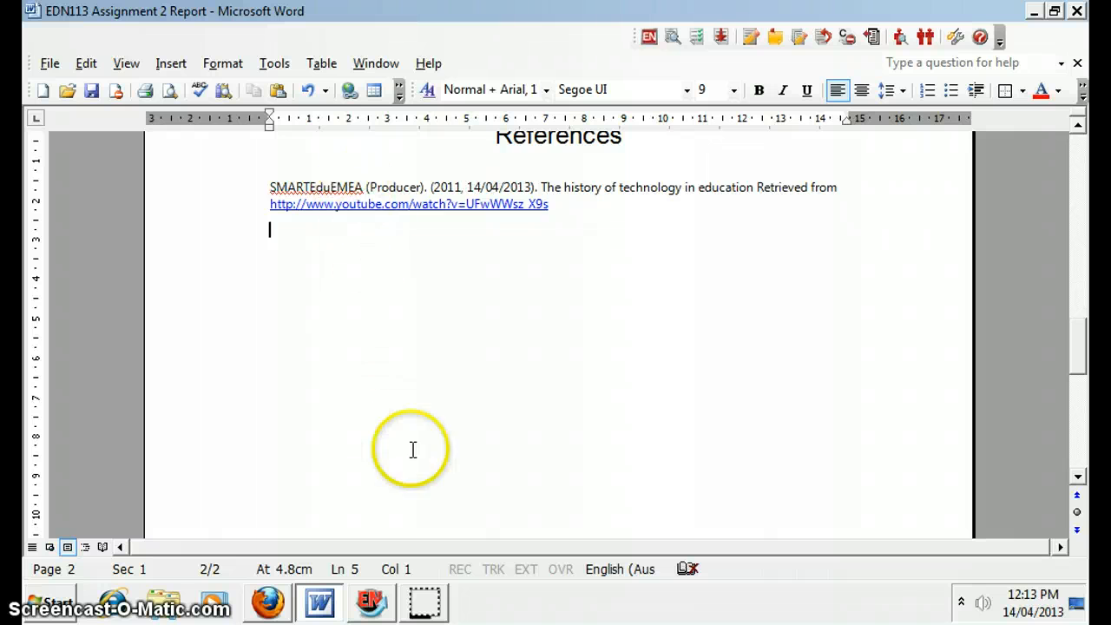
{"action": "scroll", "coordinate": [413, 449], "scroll_direction": "up", "scroll_amount": 2}
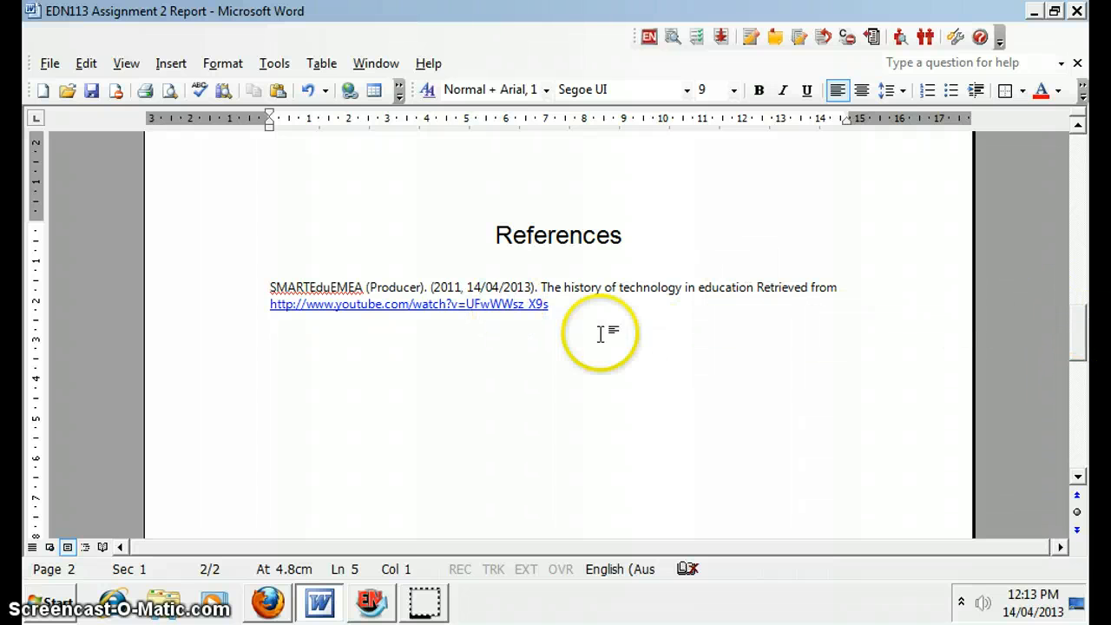
{"action": "left_click", "coordinate": [373, 603]}
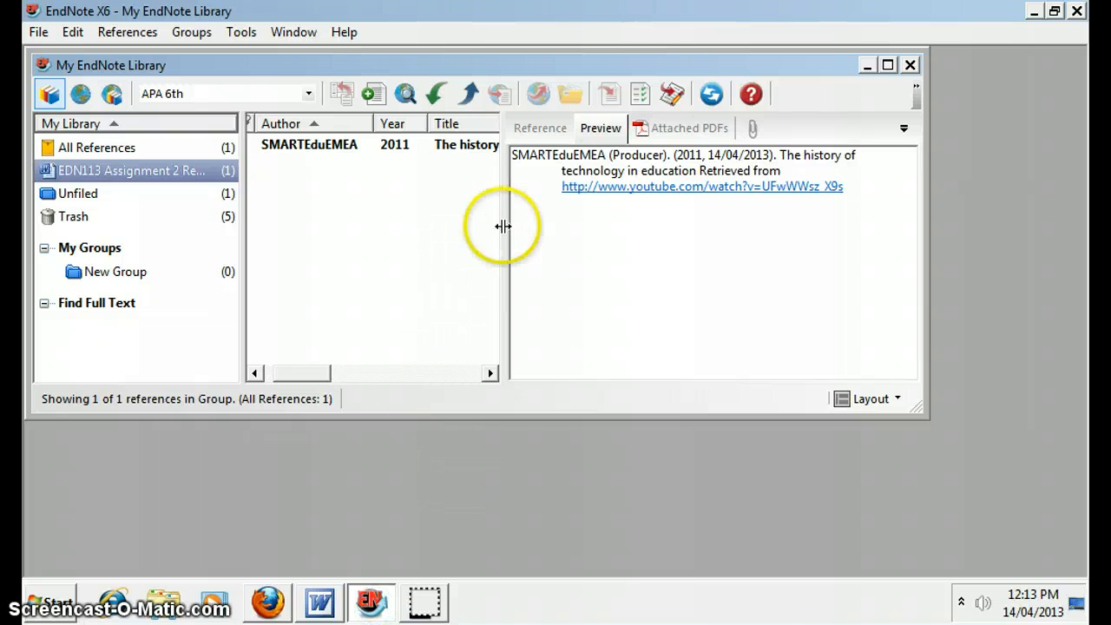
{"action": "left_click", "coordinate": [319, 604]}
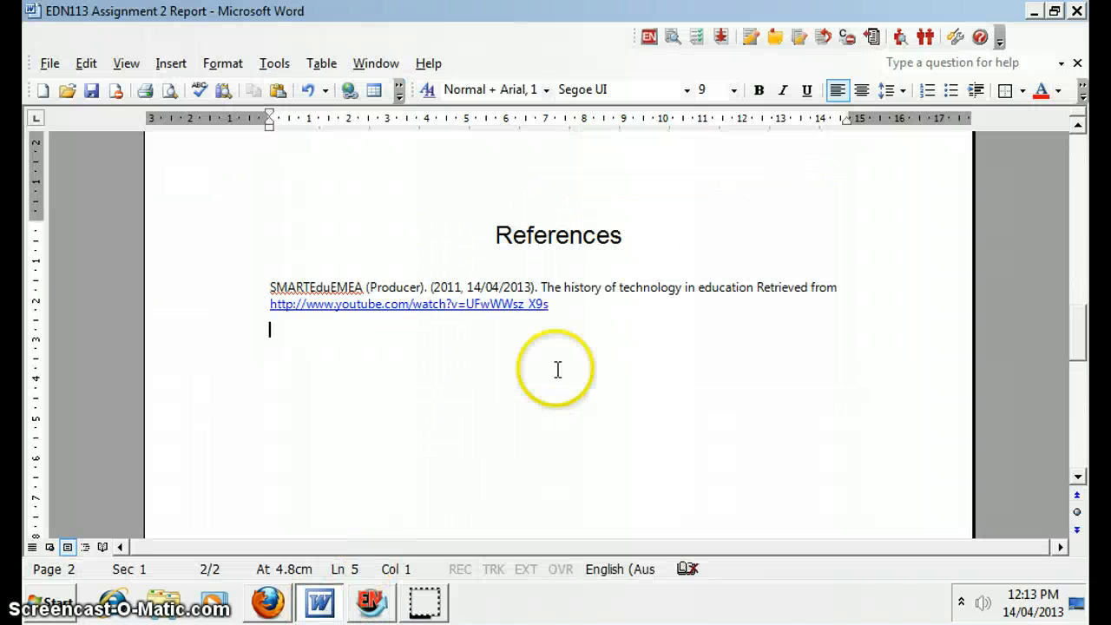